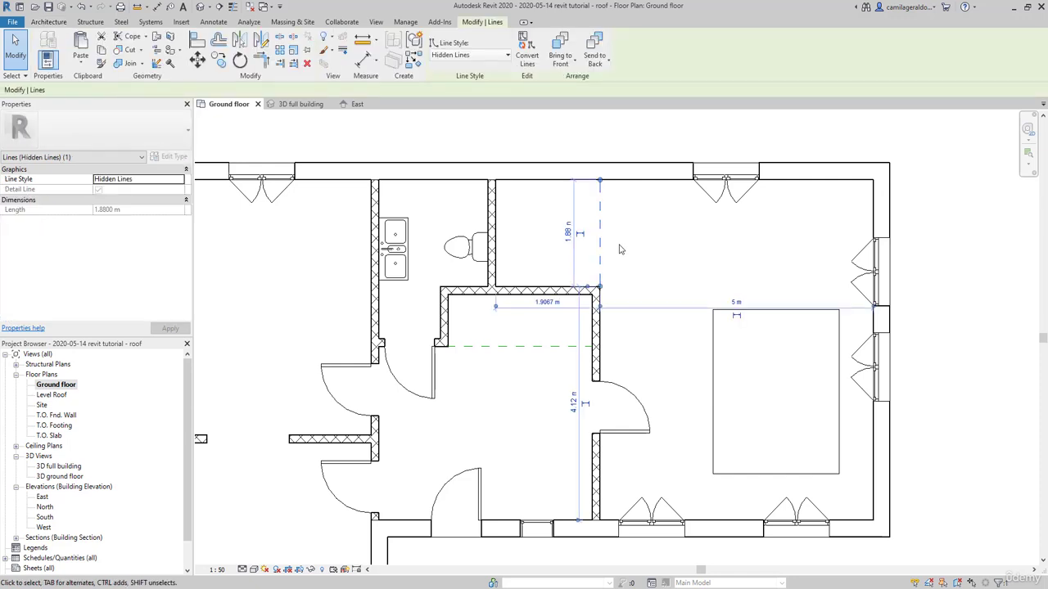
Select the long left detail line of the rectangle in the large room and examine the line styles available for it.
left_click(620, 250)
left_click(711, 336)
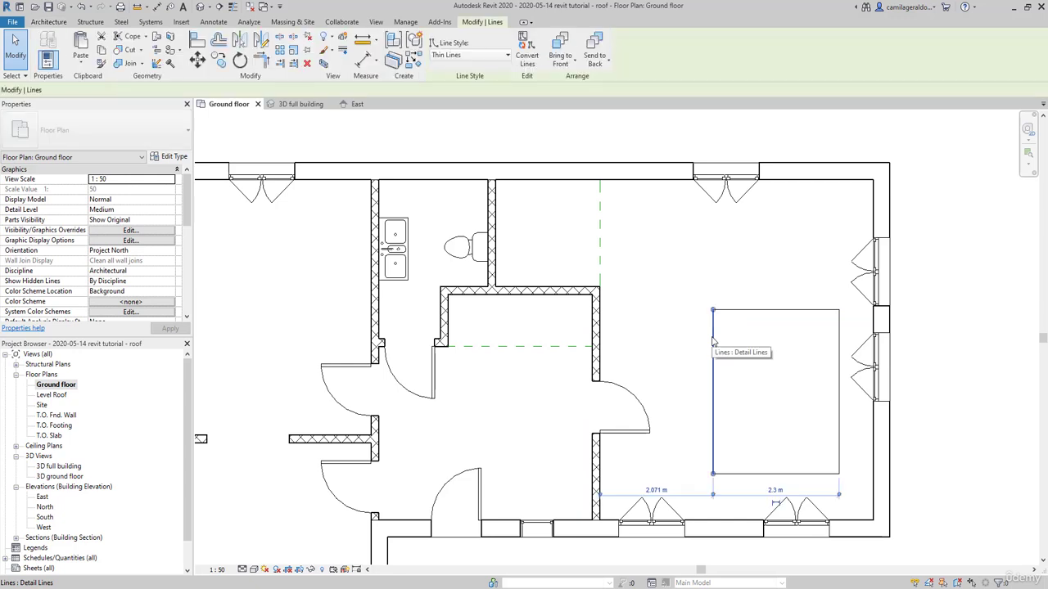
left_click(506, 56)
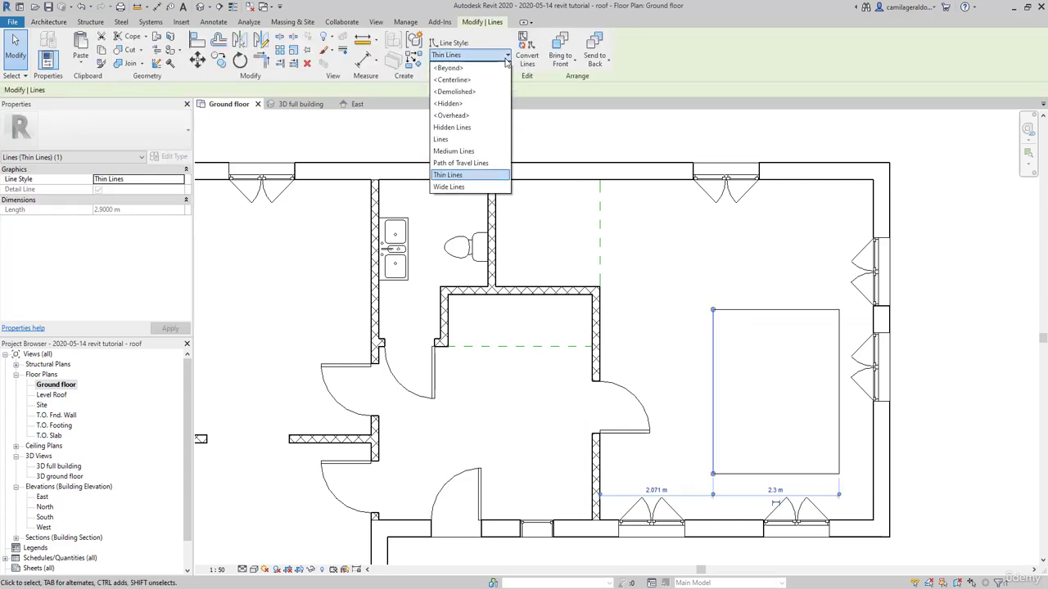
left_click(506, 60)
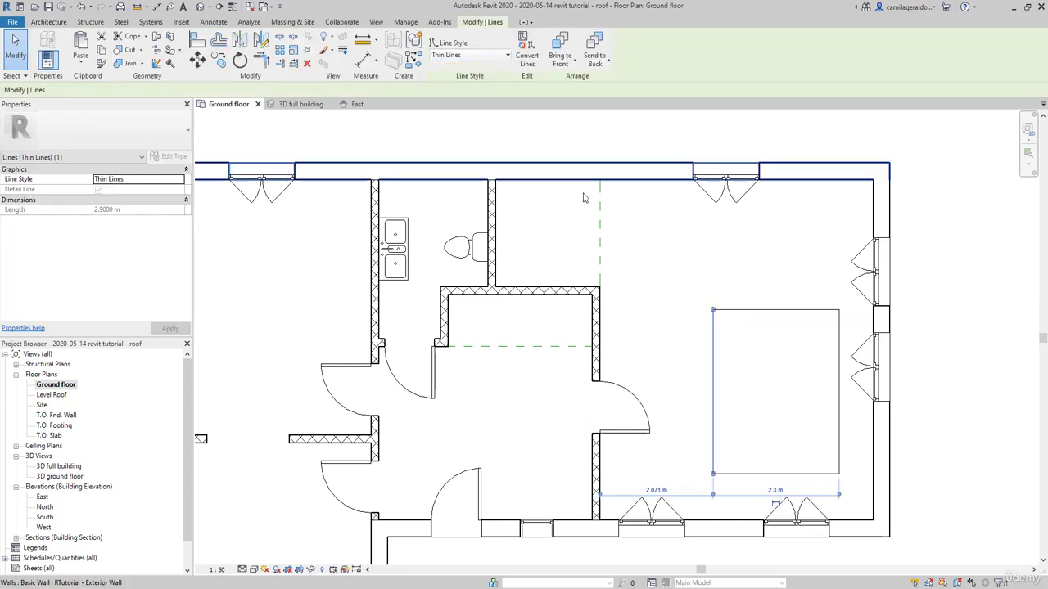
Move the rectangle of four detail lines up and to the left in the room, and undo the move.
left_click(690, 367)
left_click_drag(854, 490, 690, 312)
left_click_drag(715, 361, 689, 317)
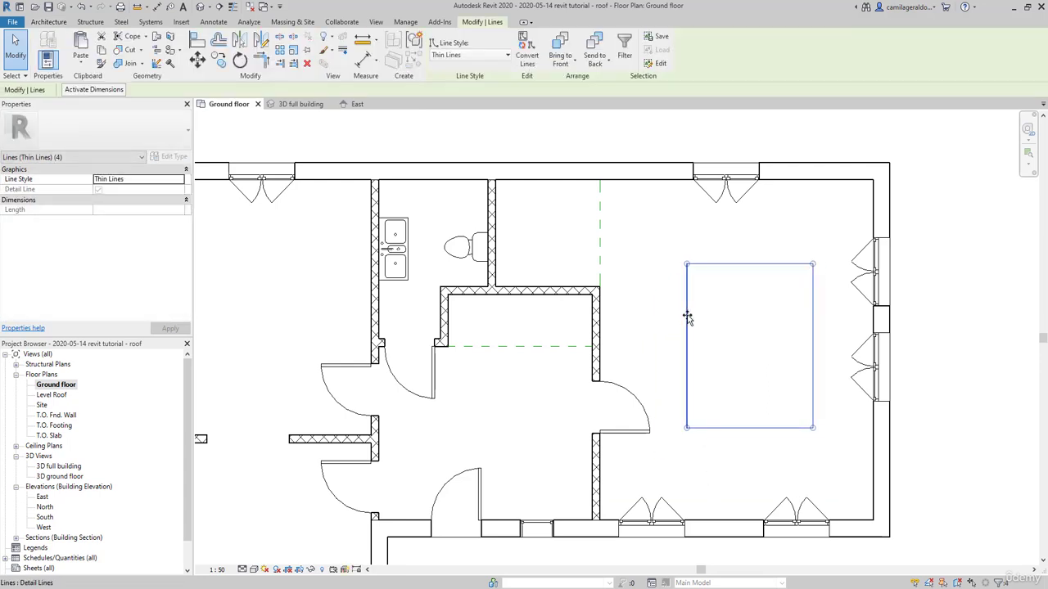
key("ctrl+z")
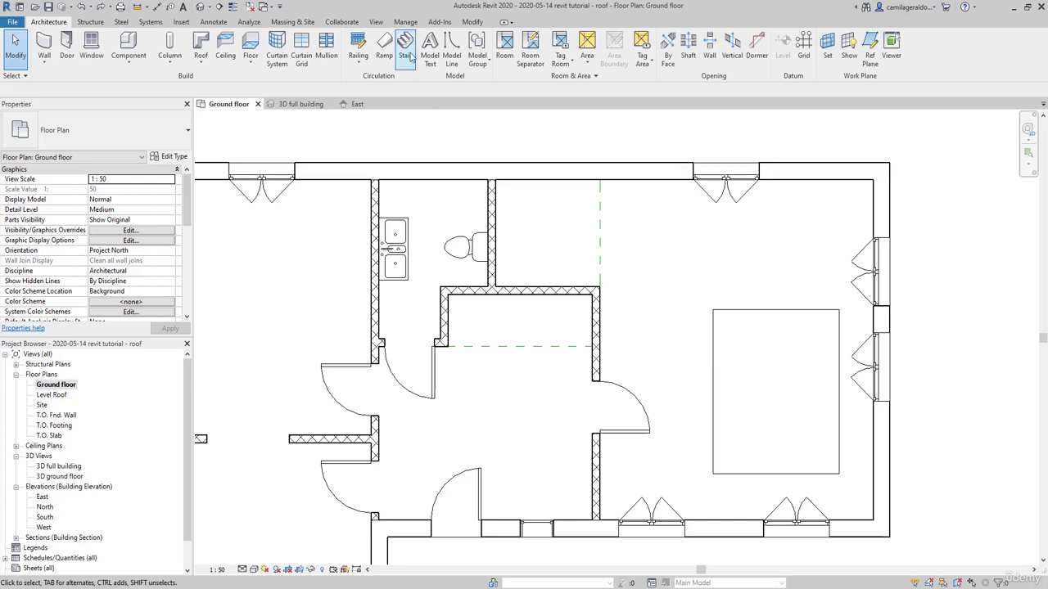
Open the project's Line Styles settings and expand the Lines category to show its subcategories.
left_click(405, 23)
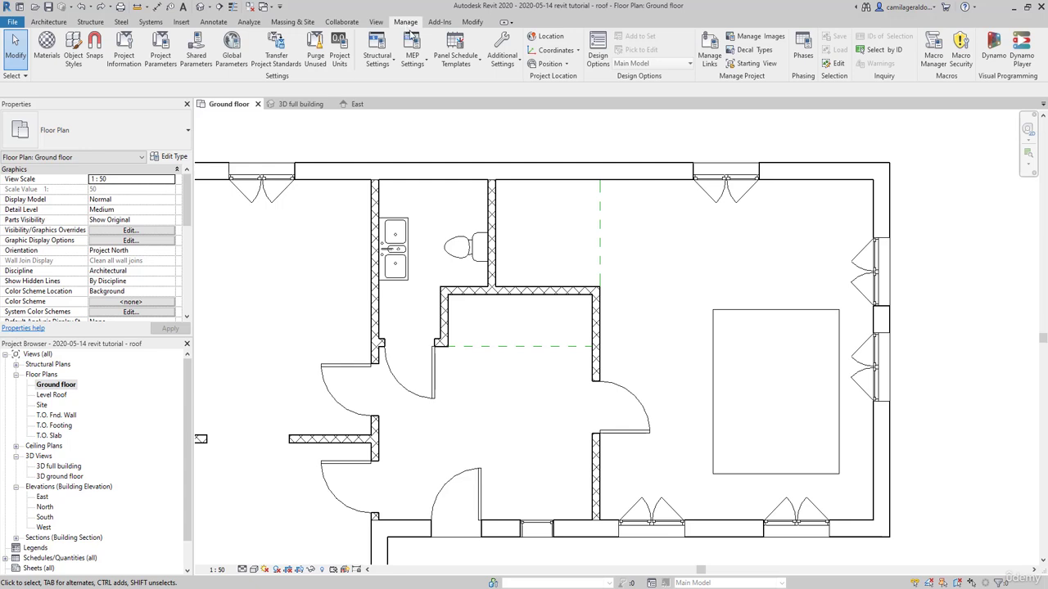
left_click(517, 68)
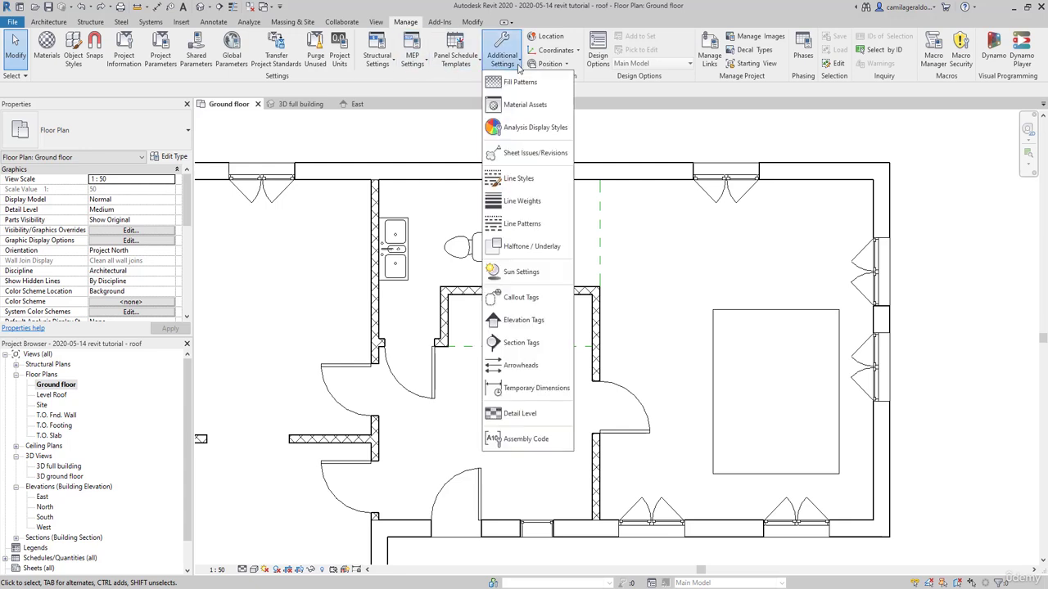
left_click(524, 178)
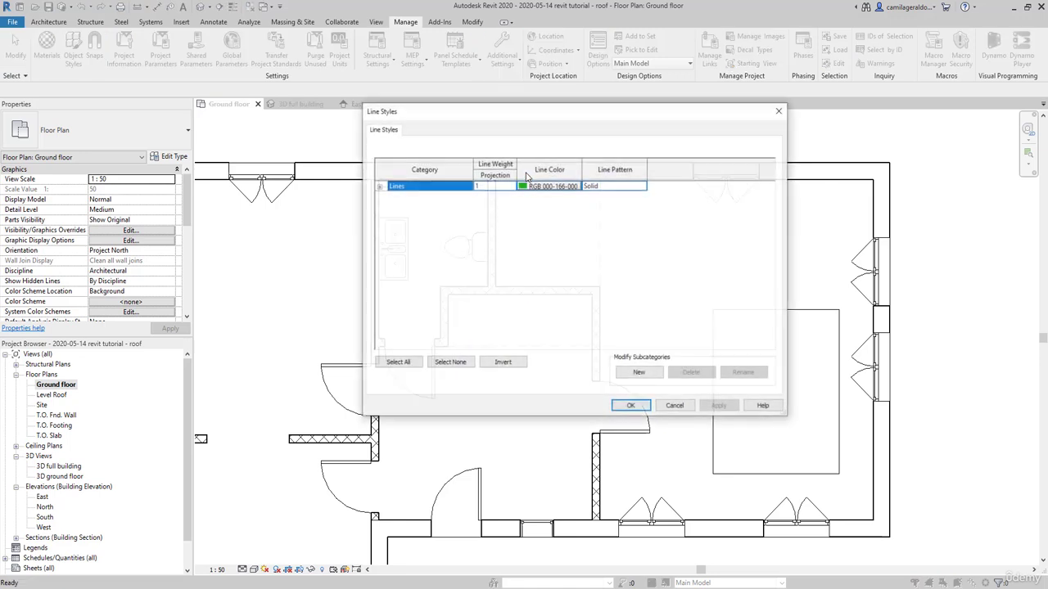
left_click_drag(545, 114, 687, 191)
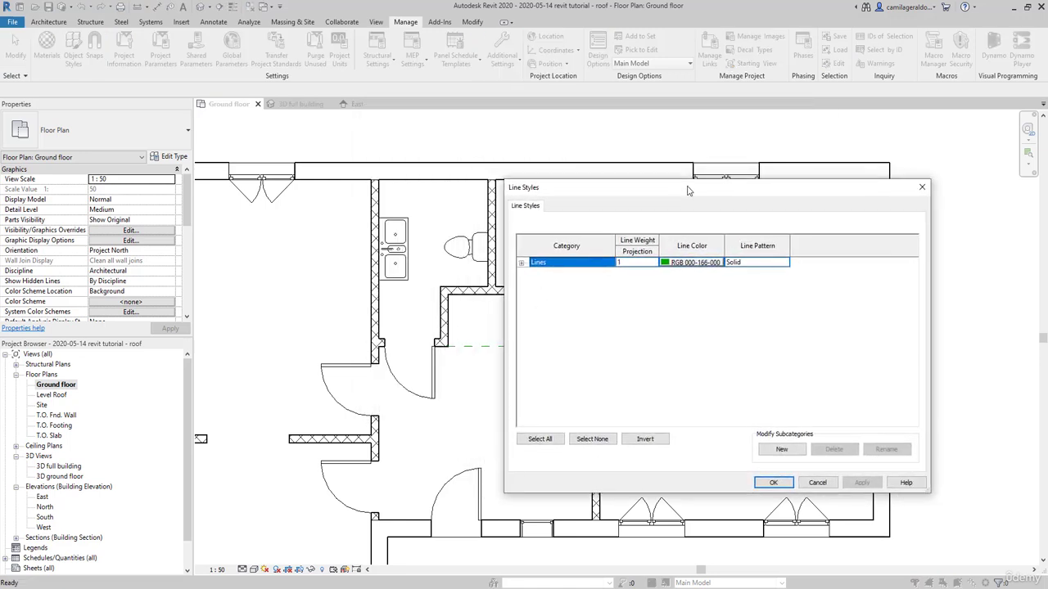
left_click(522, 263)
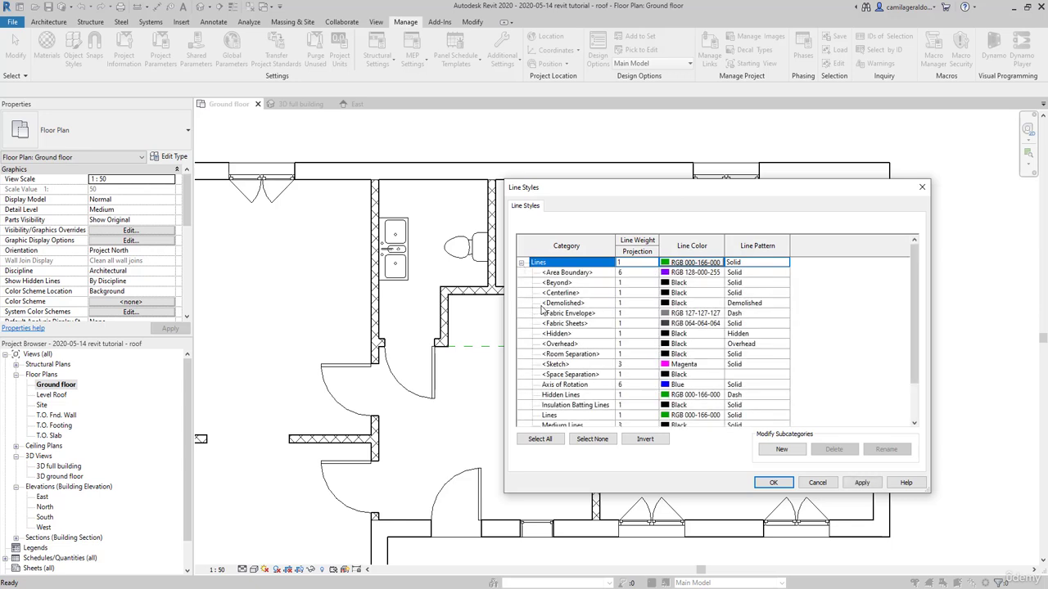
Set the line color of the Hidden Lines style to red and apply it to the plan.
scroll(547, 314, "down", 2)
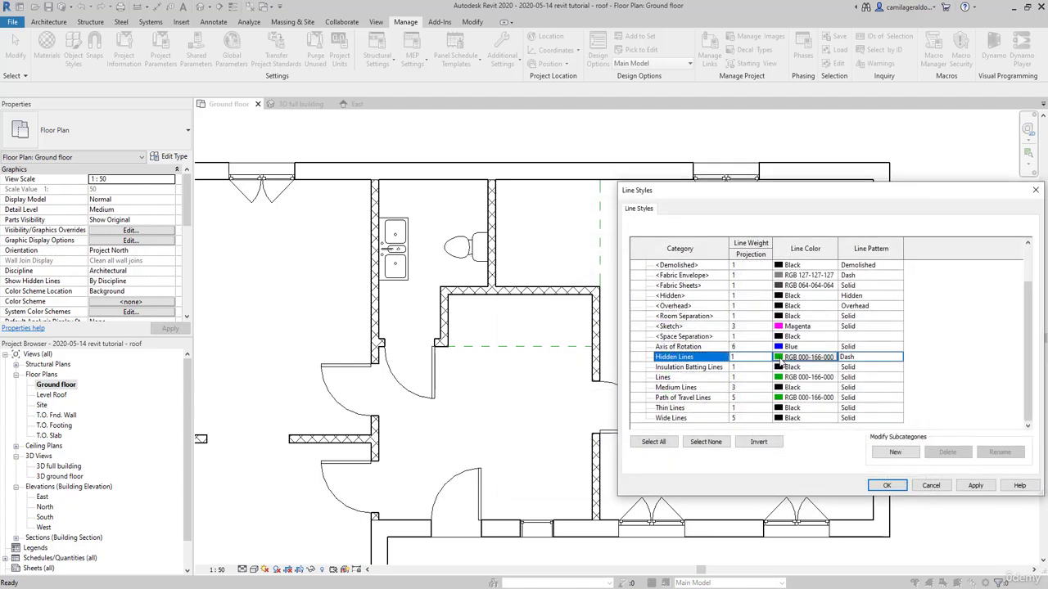
left_click(780, 361)
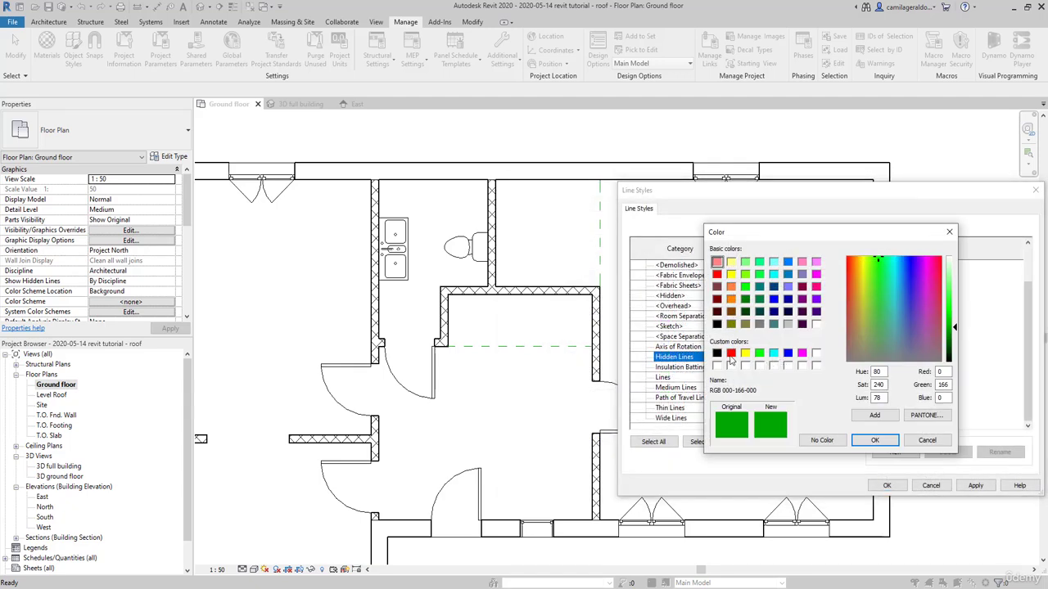
left_click(731, 353)
left_click(874, 440)
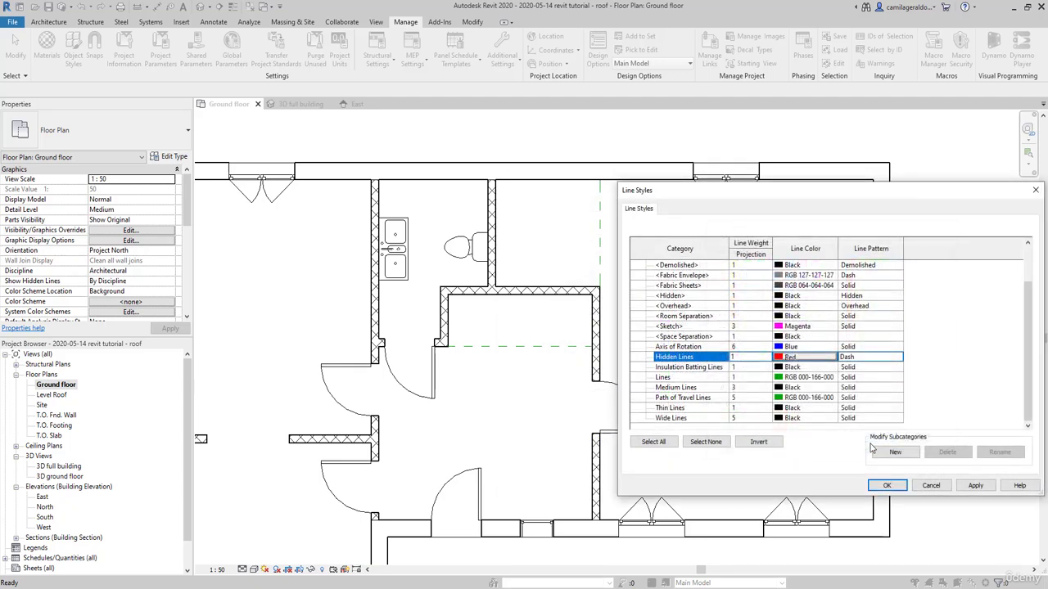
left_click(975, 485)
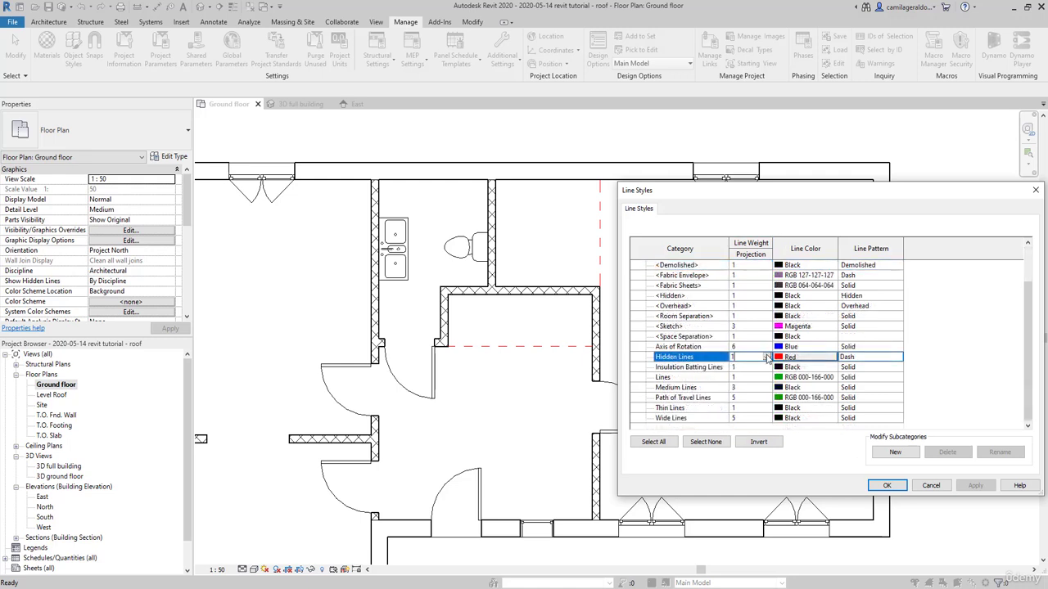
Set the projection line weight of the Hidden Lines style to 4 and apply it.
left_click(767, 358)
scroll(754, 385, "down", 4)
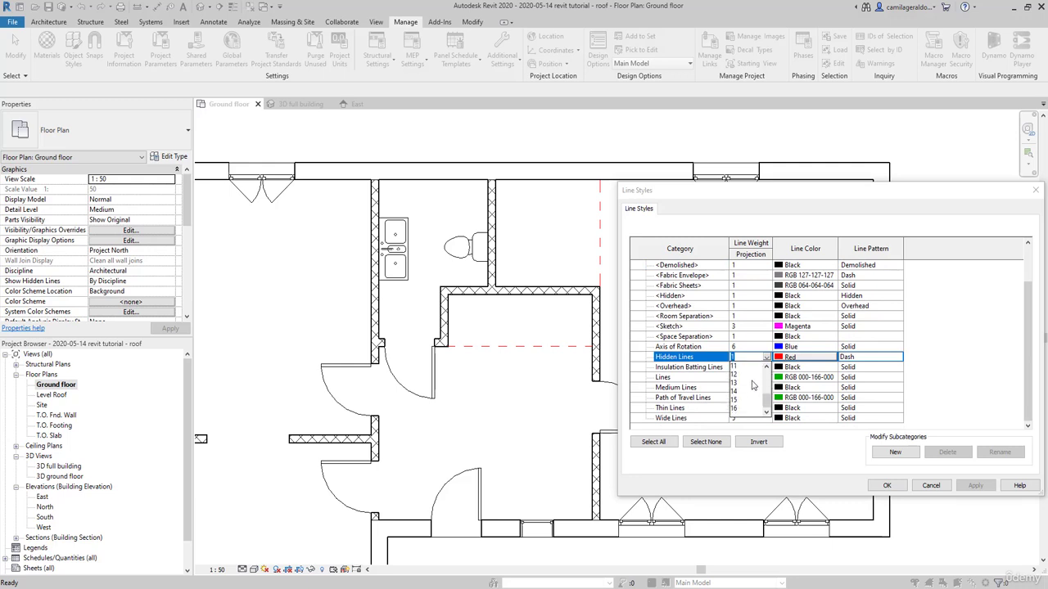
scroll(749, 391, "up", 4)
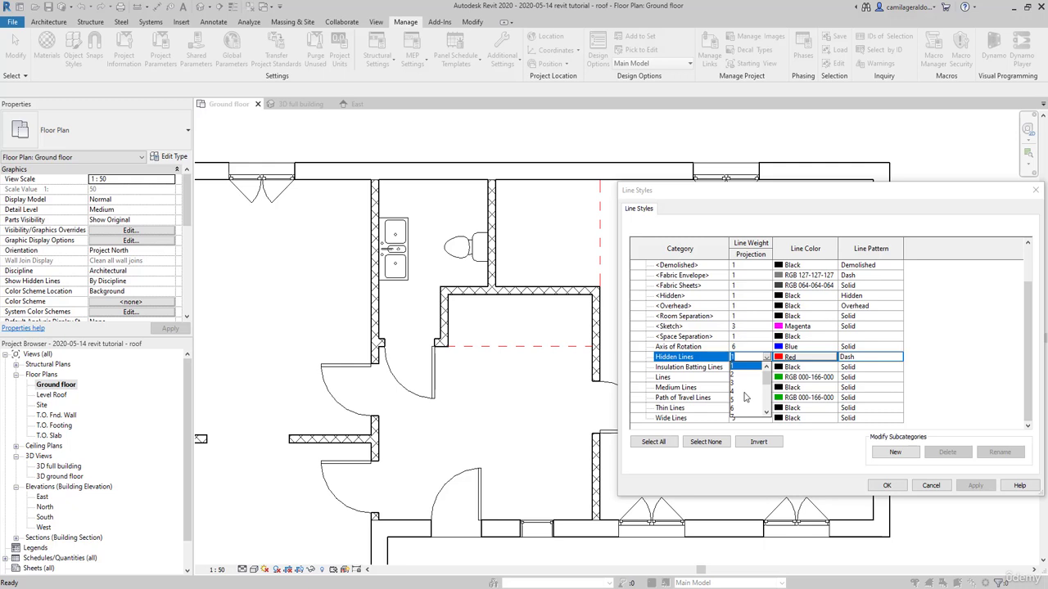
left_click(742, 391)
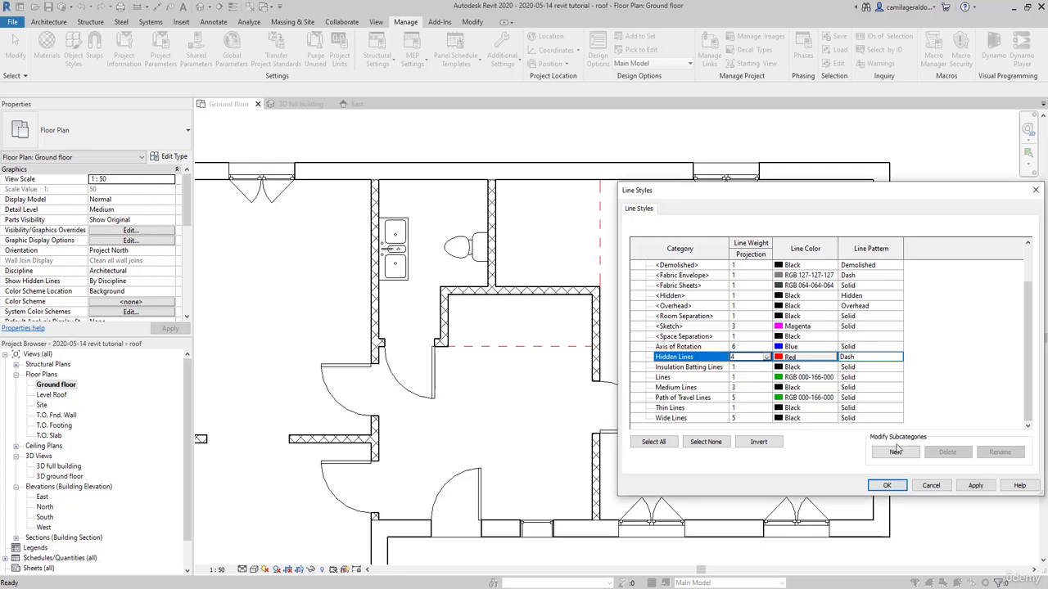
left_click(976, 486)
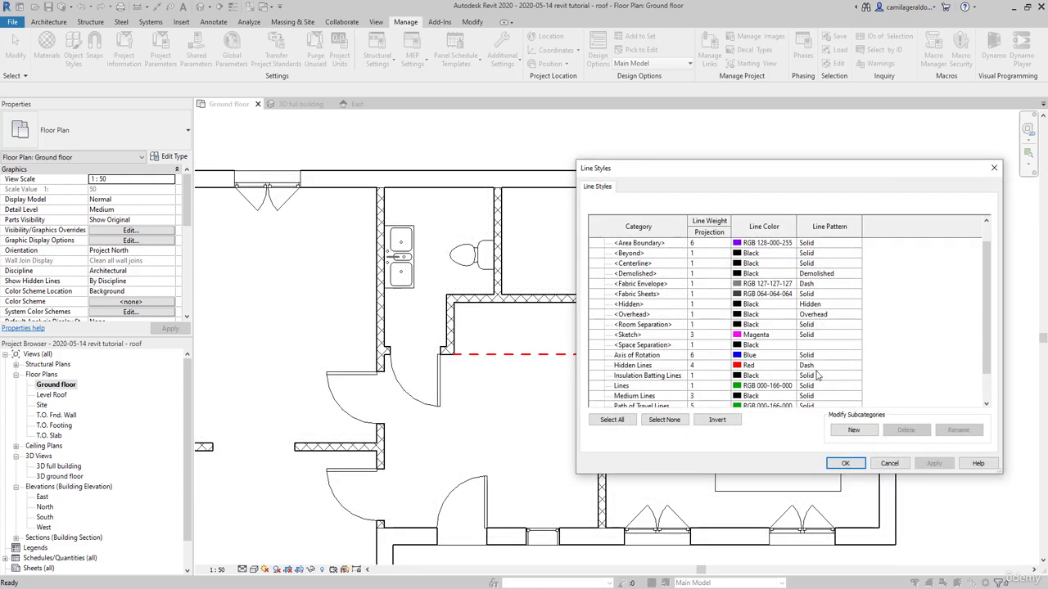
Set the line pattern of the Hidden Lines style to Dot and apply it.
left_click(823, 366)
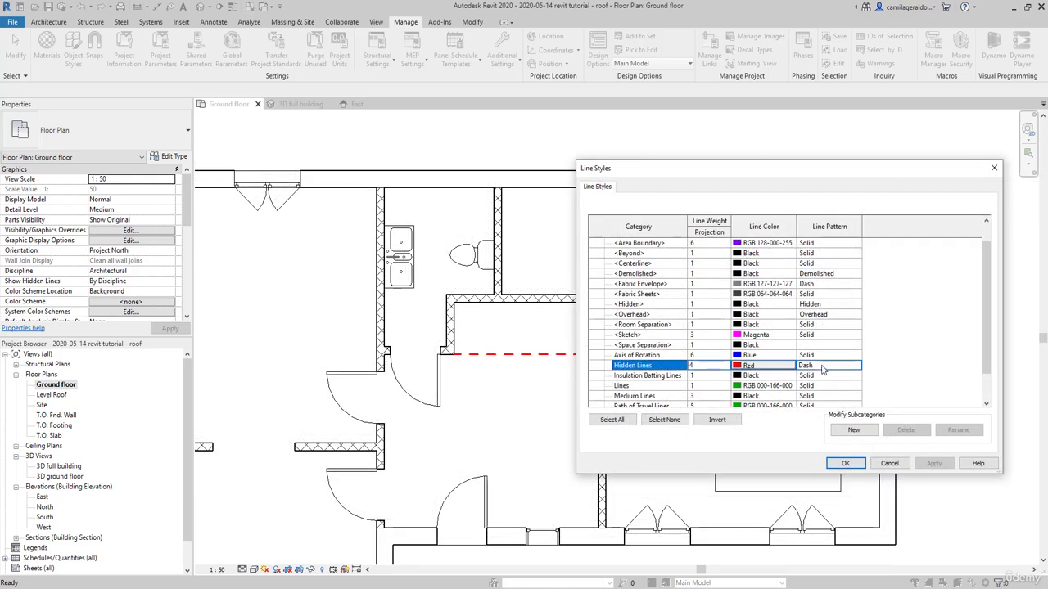
left_click(856, 367)
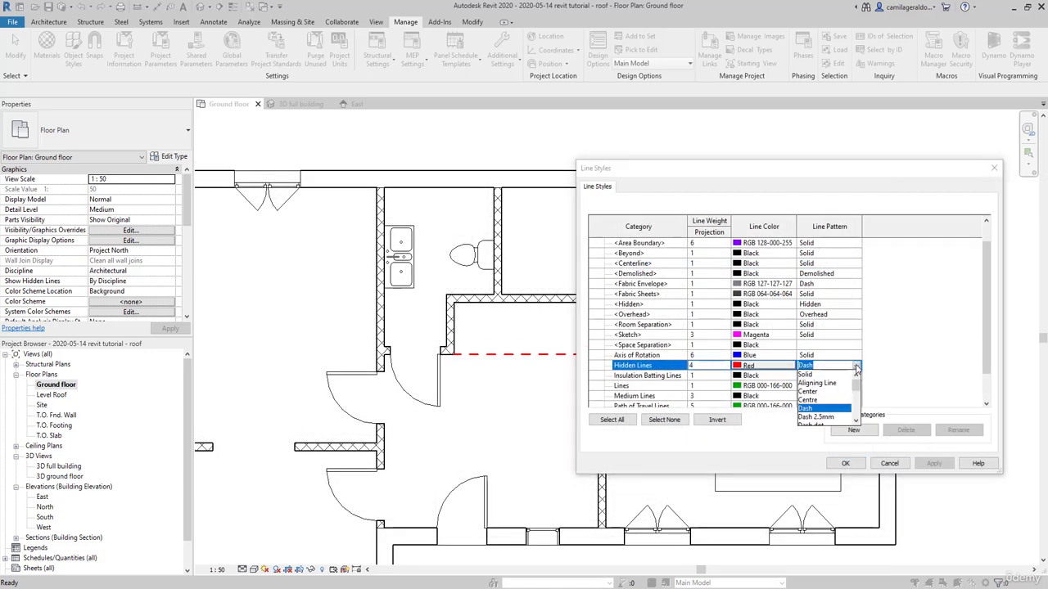
left_click_drag(857, 381, 859, 400)
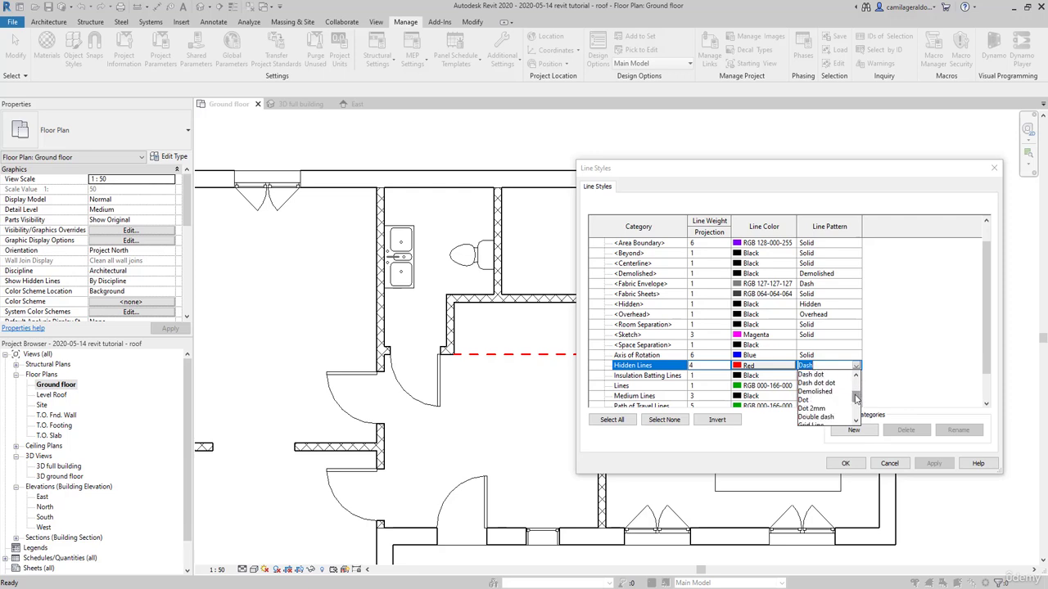
left_click(821, 400)
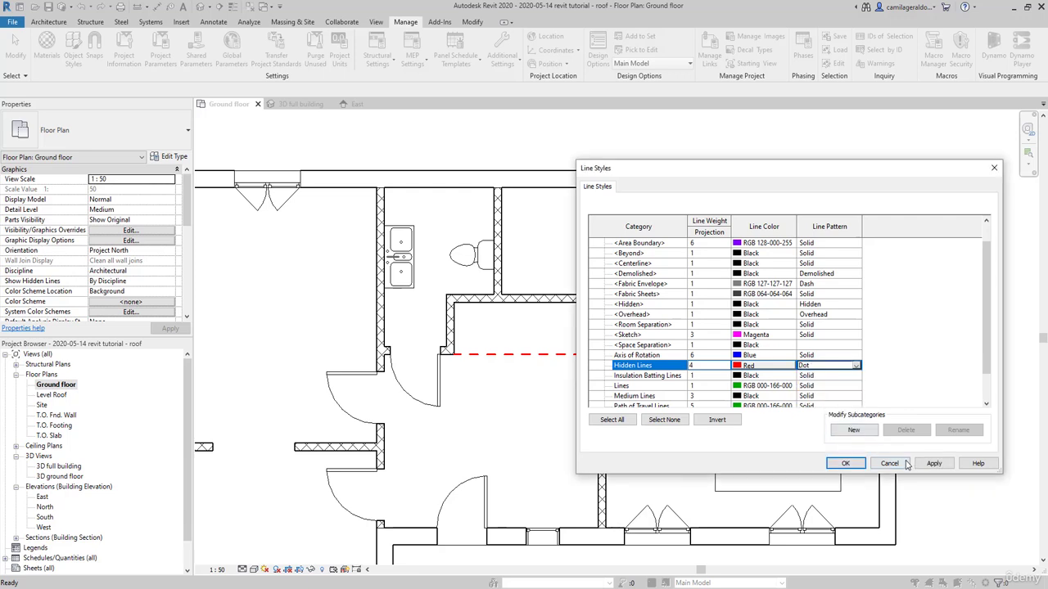
left_click(933, 465)
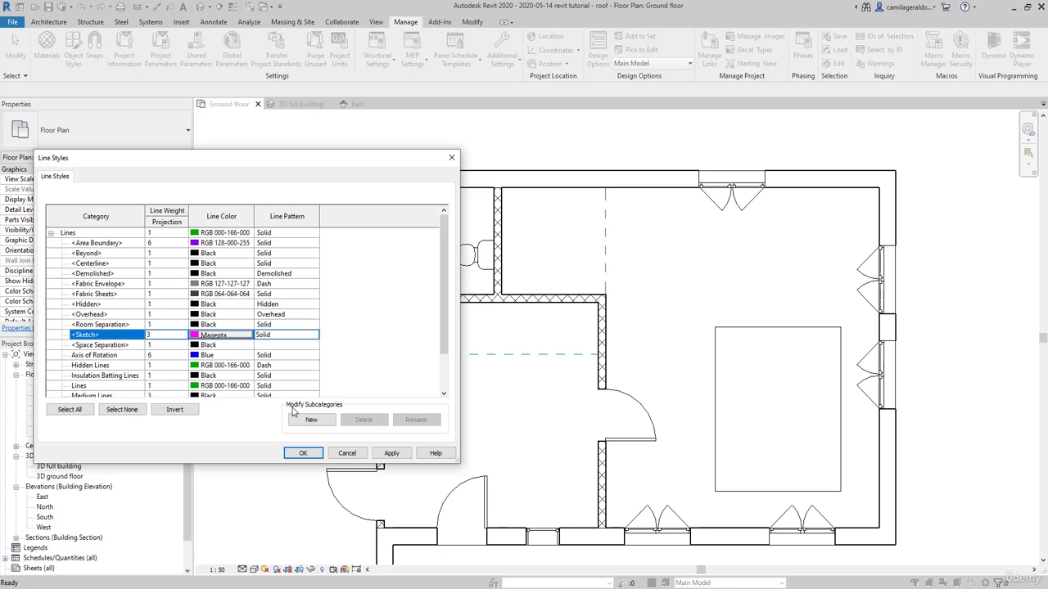
Set the line color of the <Sketch> line style to yellow.
left_click(225, 335)
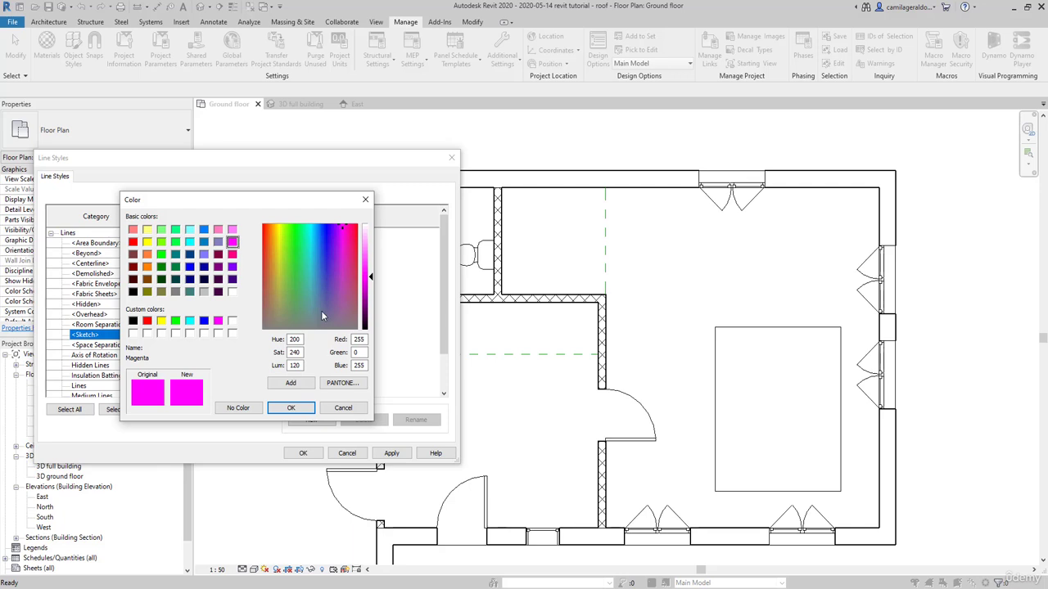
left_click(161, 320)
left_click(290, 407)
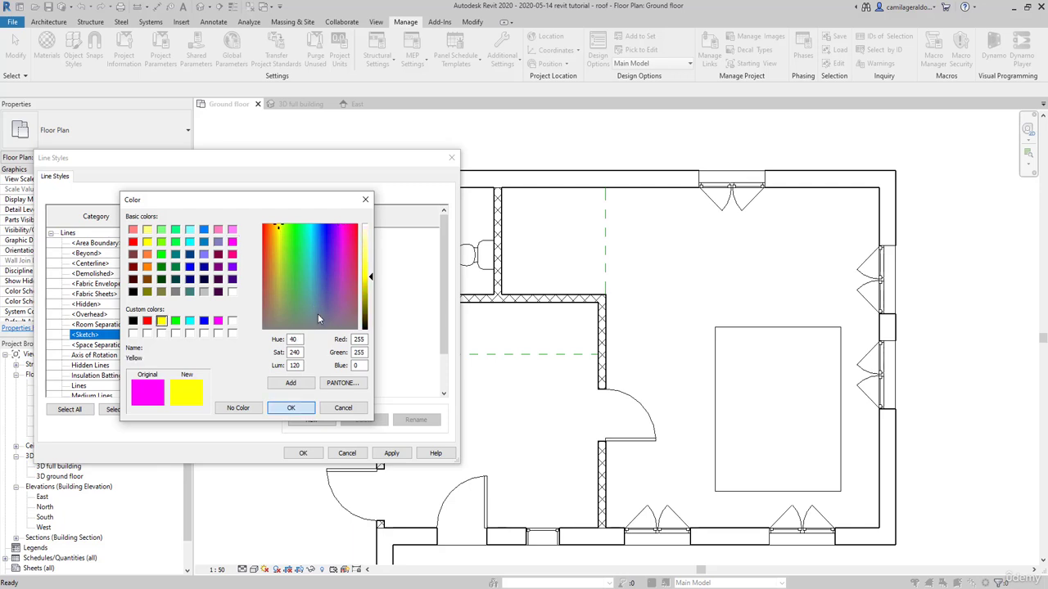
Create a new line style subcategory named "1-thin line blue" under Lines.
scroll(325, 317, "down", 2)
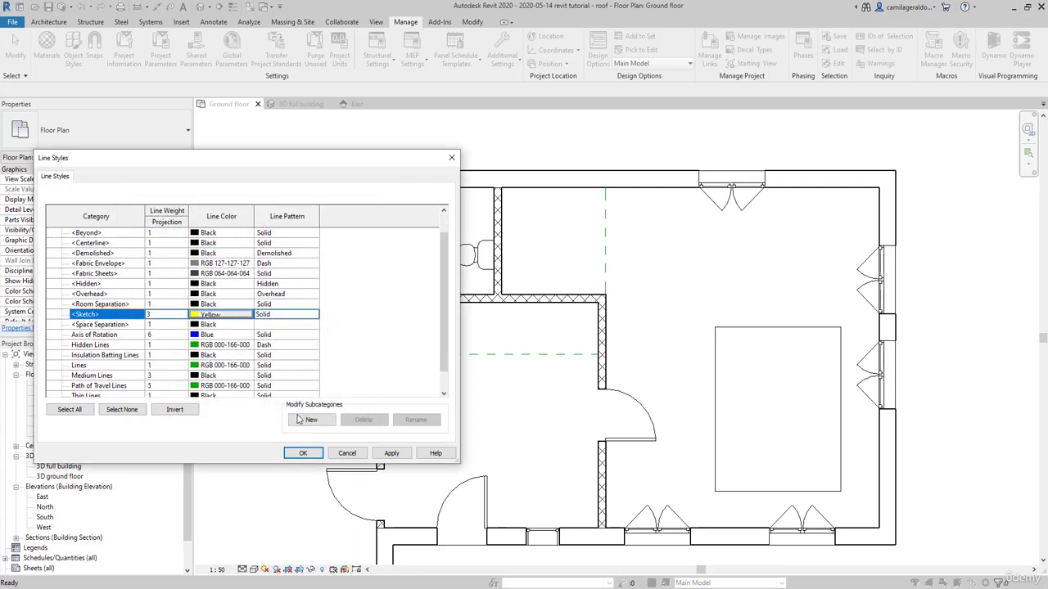
scroll(298, 420, "down", 1)
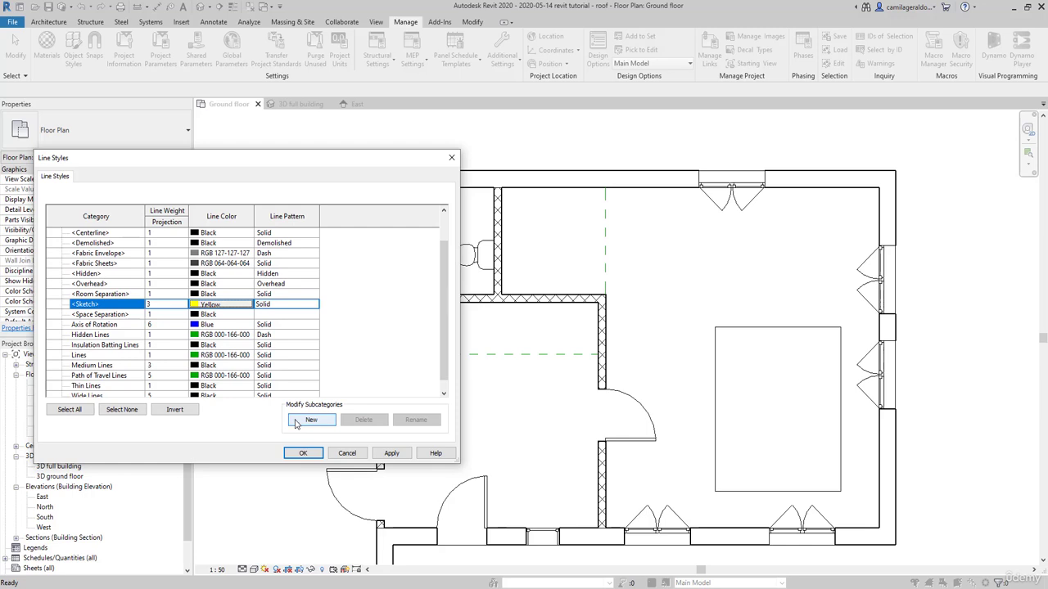
left_click(296, 422)
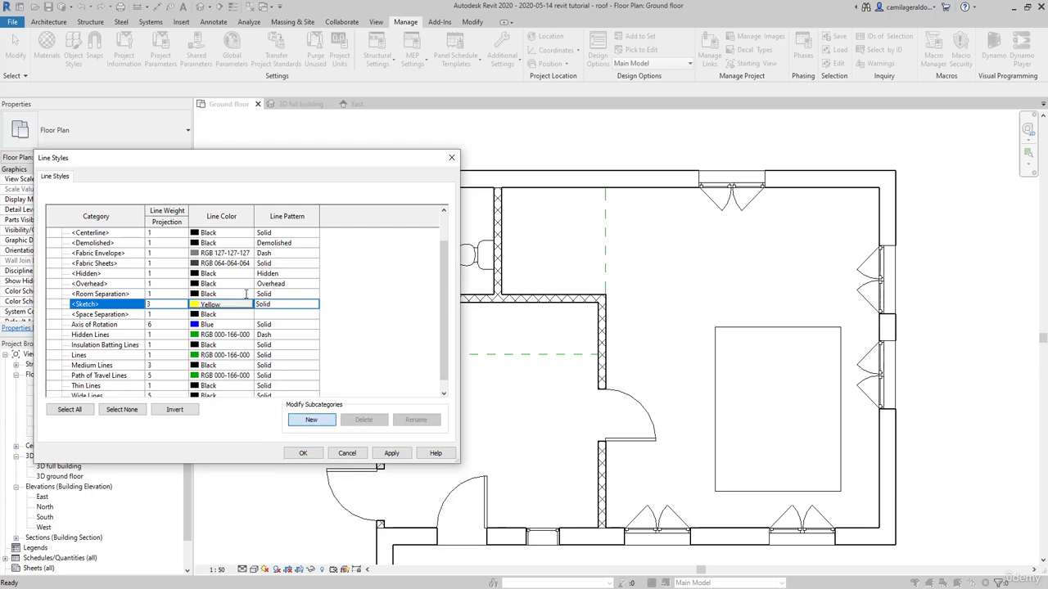
type("1-thin line blue")
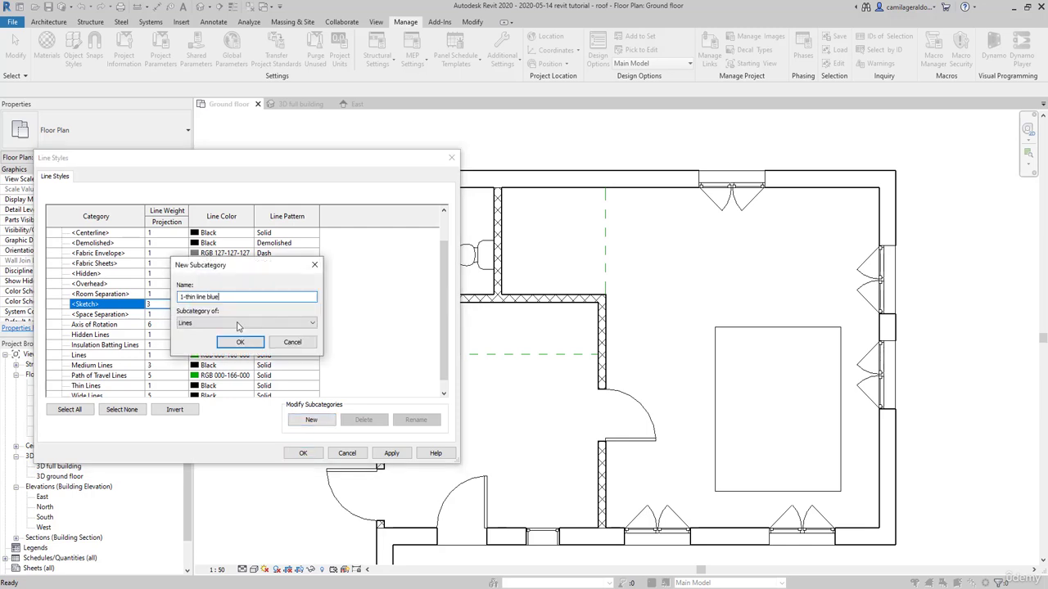
left_click(238, 323)
left_click(361, 325)
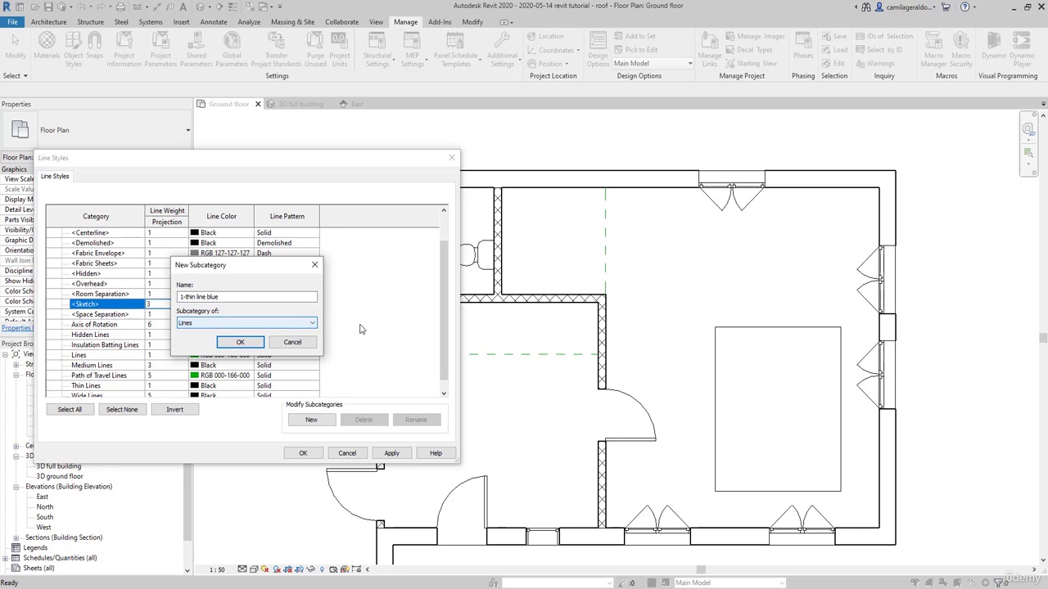
key("Return")
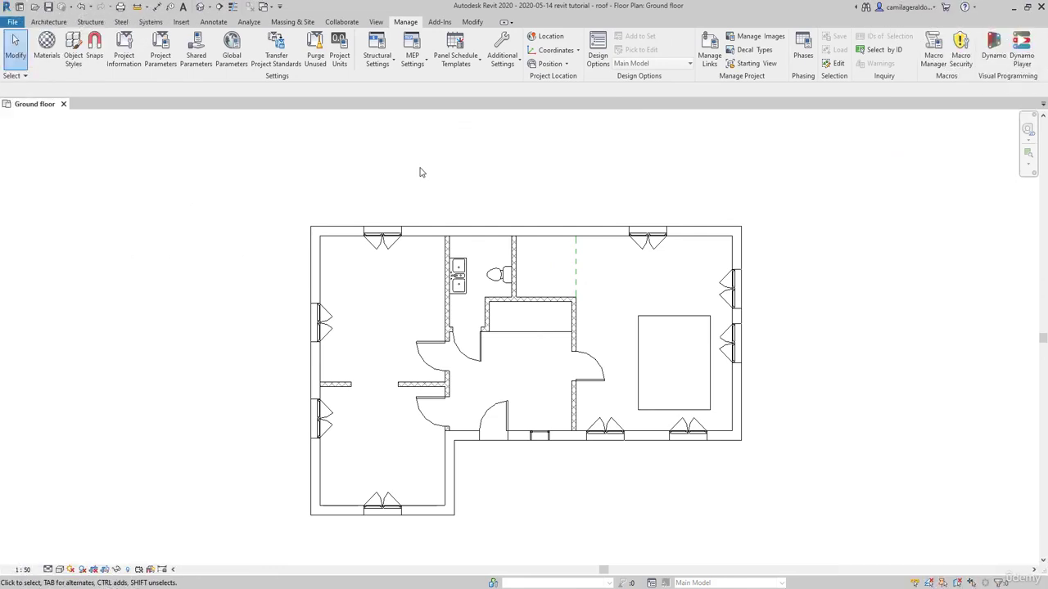
Open the Line Weights settings and examine the model line widths for all 16 weights at each view scale.
left_click(512, 61)
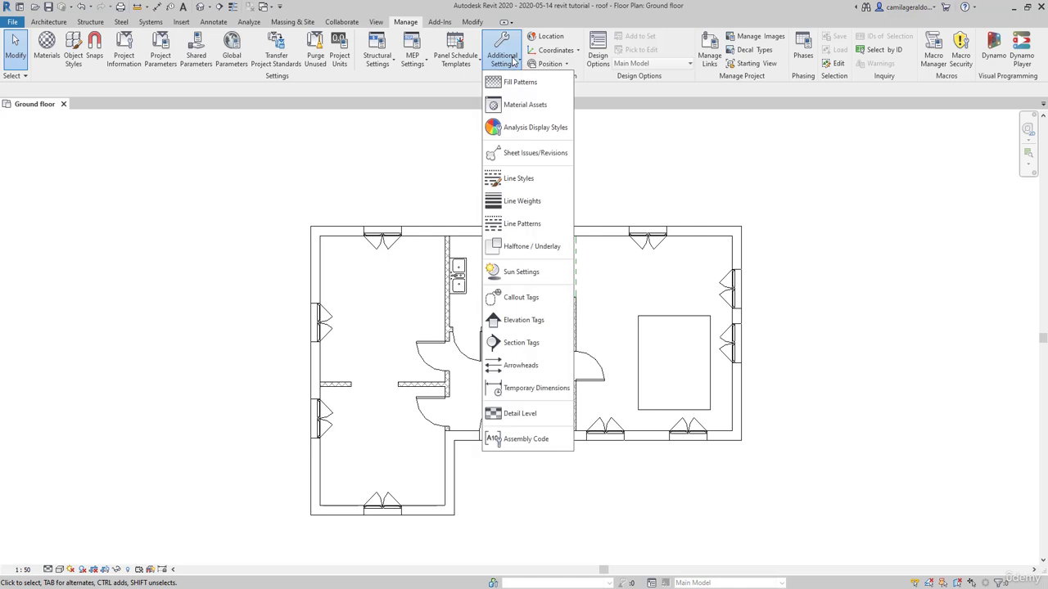
left_click(525, 201)
left_click_drag(713, 129, 549, 162)
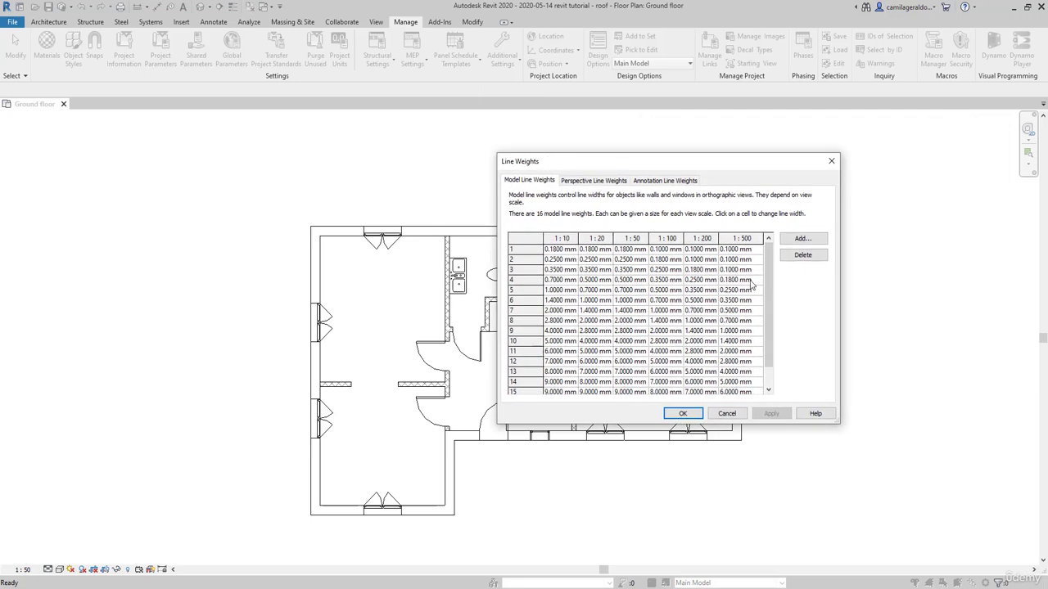
left_click_drag(766, 283, 770, 309)
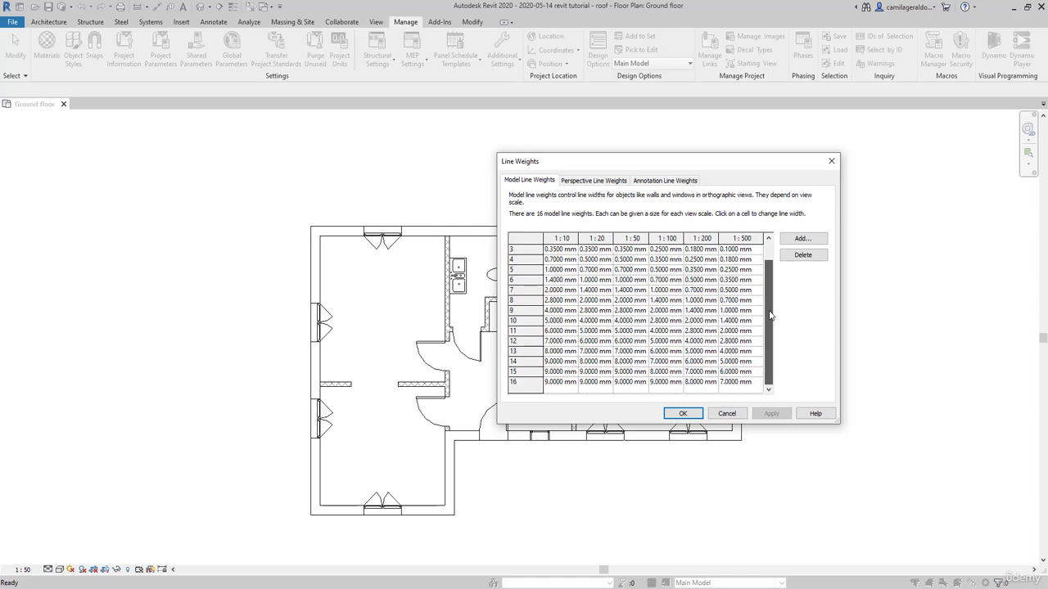
left_click_drag(771, 311, 776, 279)
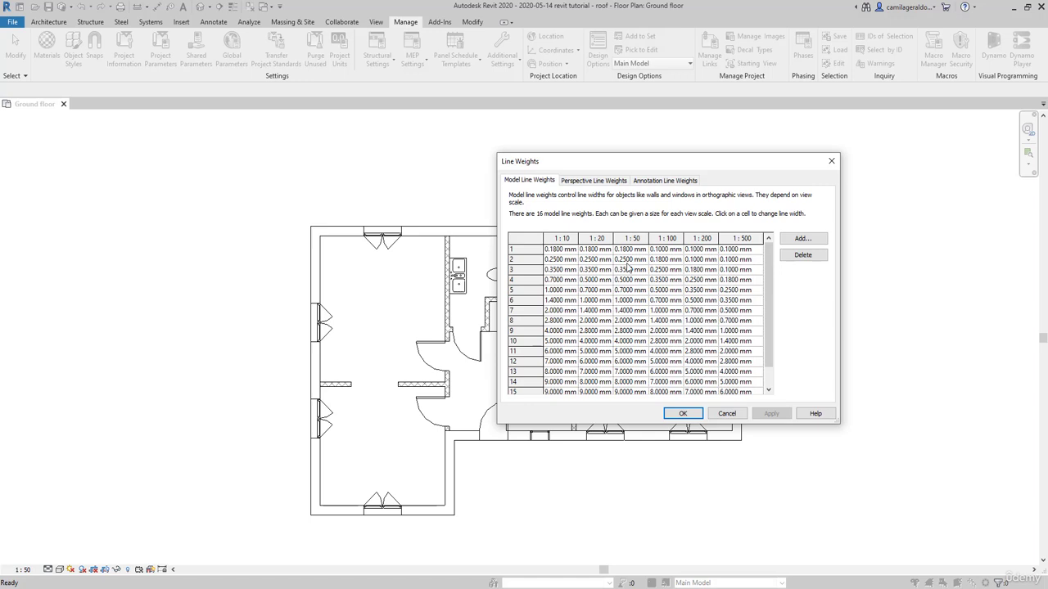
In the Line Styles settings, set the line weight of Hidden Lines to 3 and apply it.
left_click(366, 148)
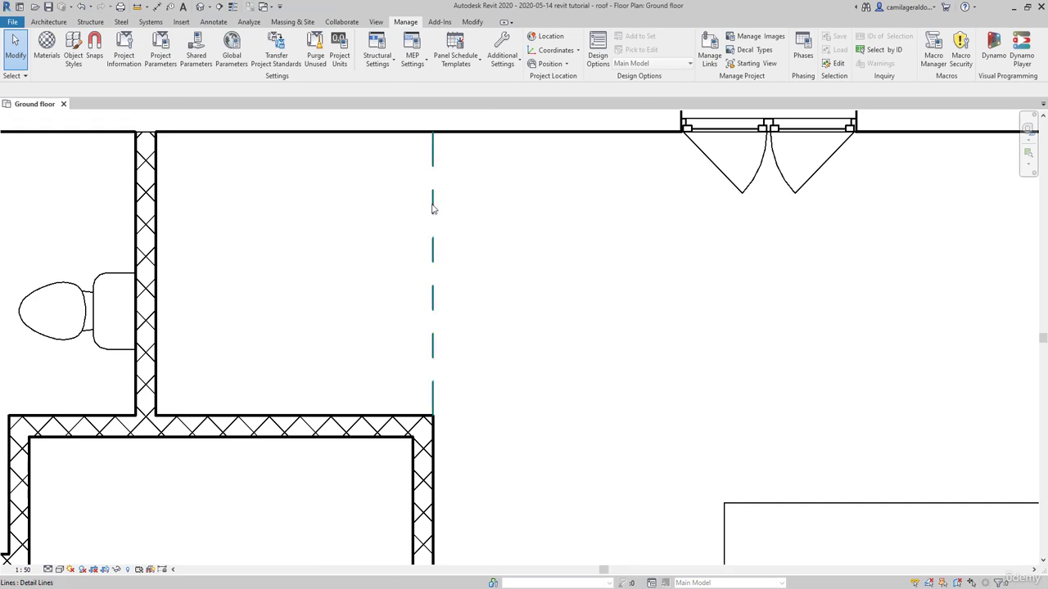
left_click(510, 52)
left_click(519, 178)
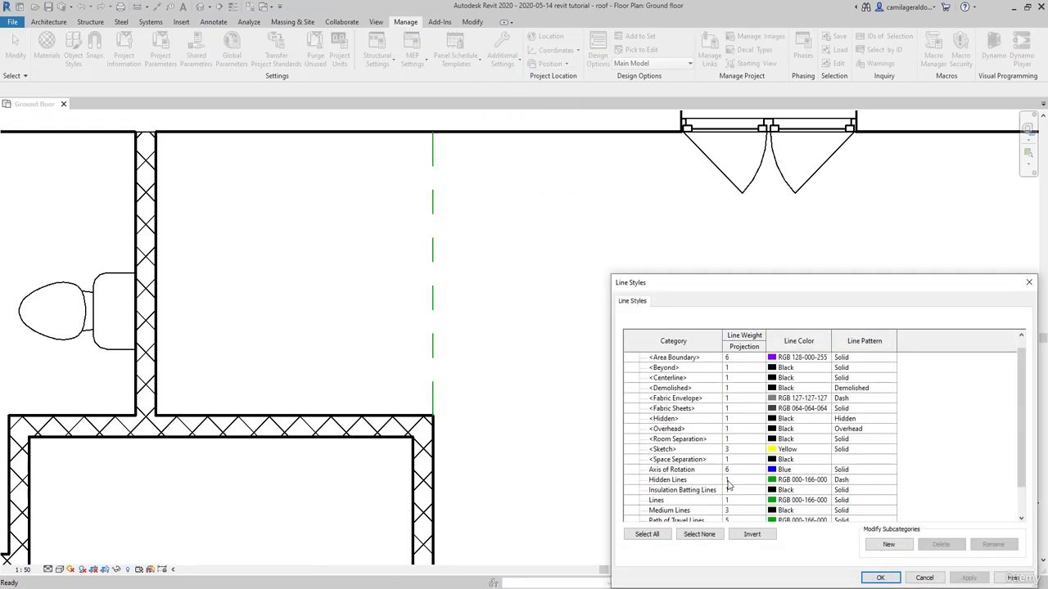
left_click(741, 481)
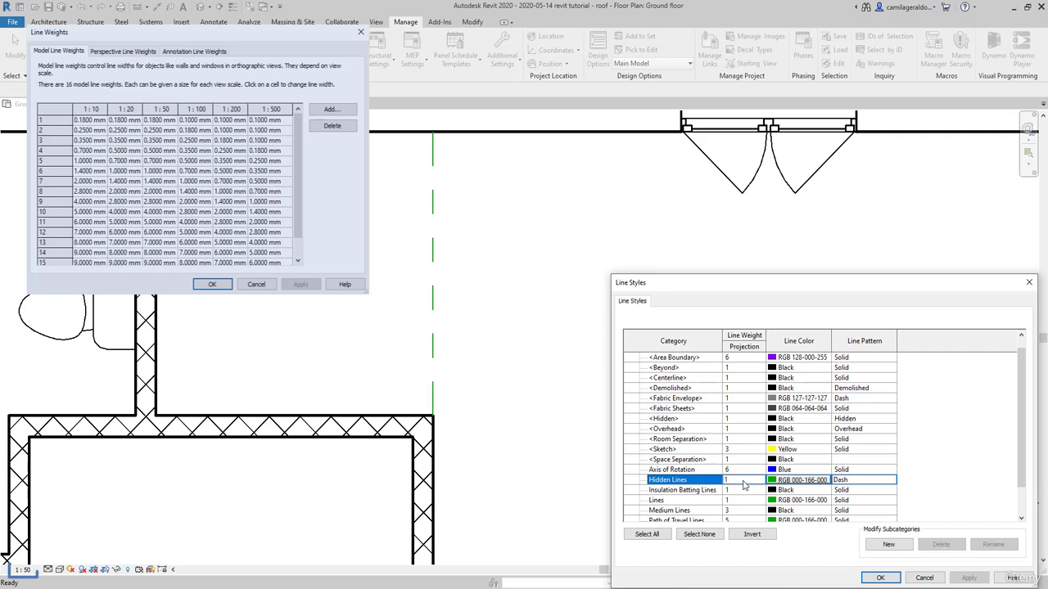
left_click(736, 480)
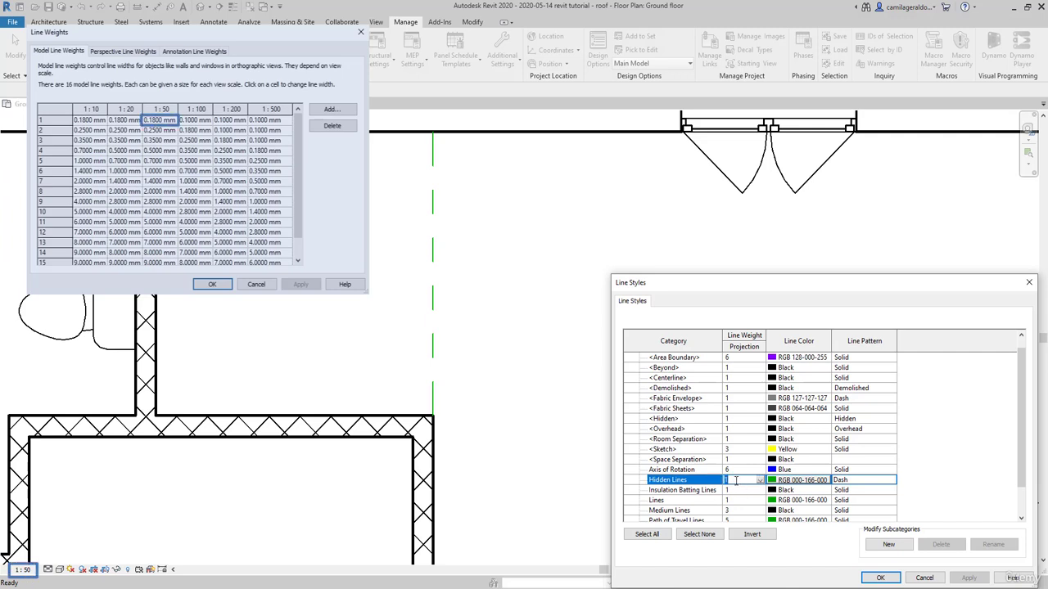
left_click(736, 481)
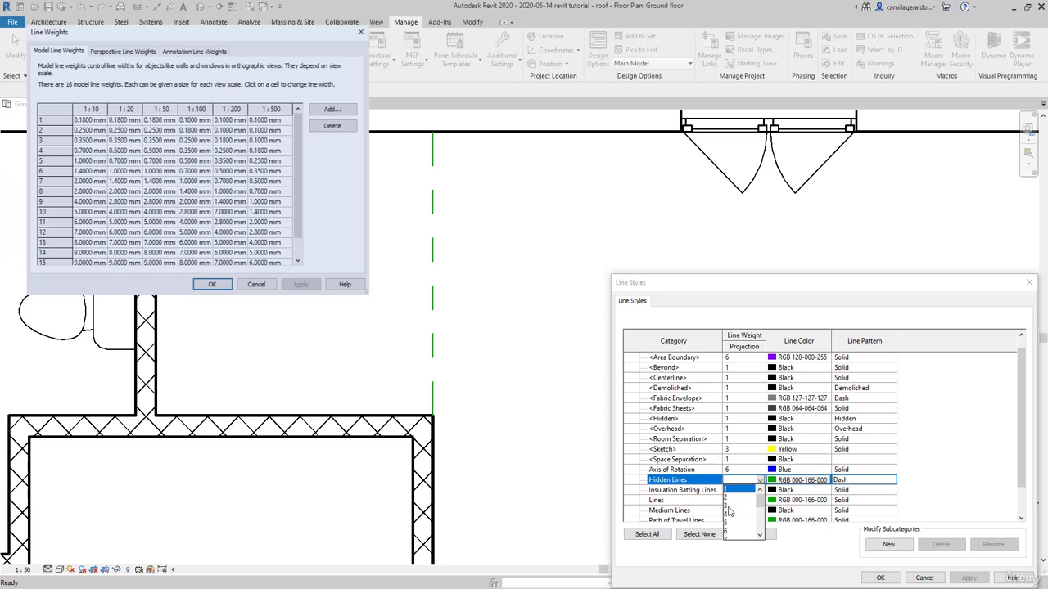
left_click(728, 507)
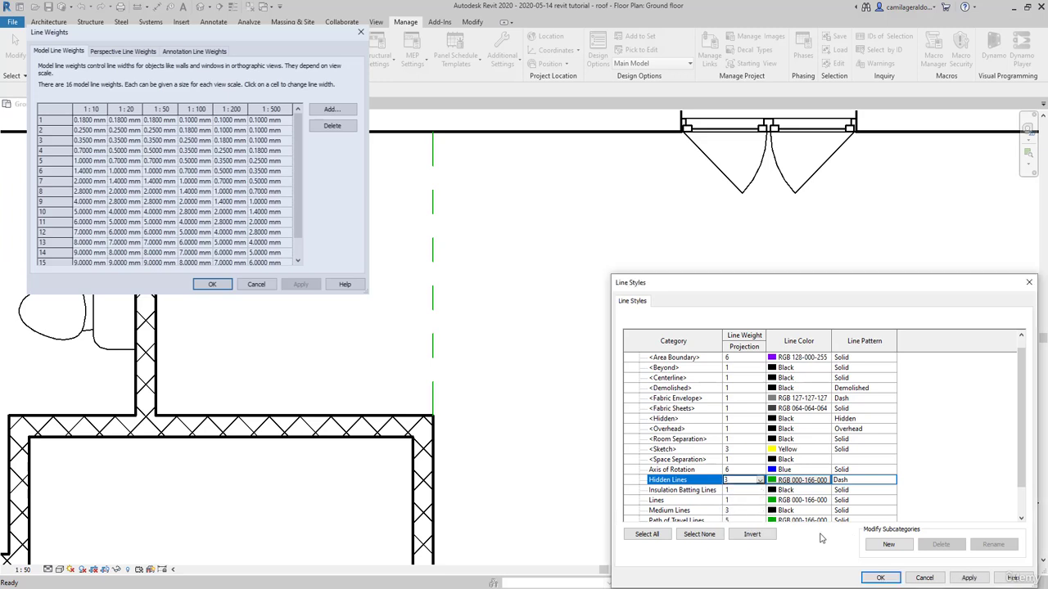
left_click(969, 578)
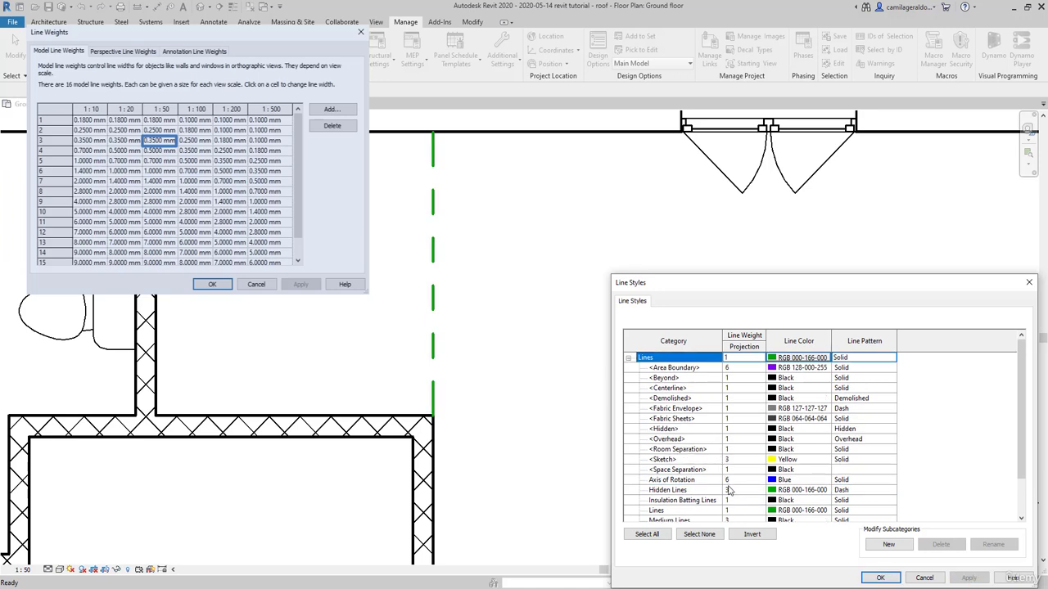
Set the Hidden Lines line weight to 5 and apply it.
left_click(744, 492)
left_click(760, 491)
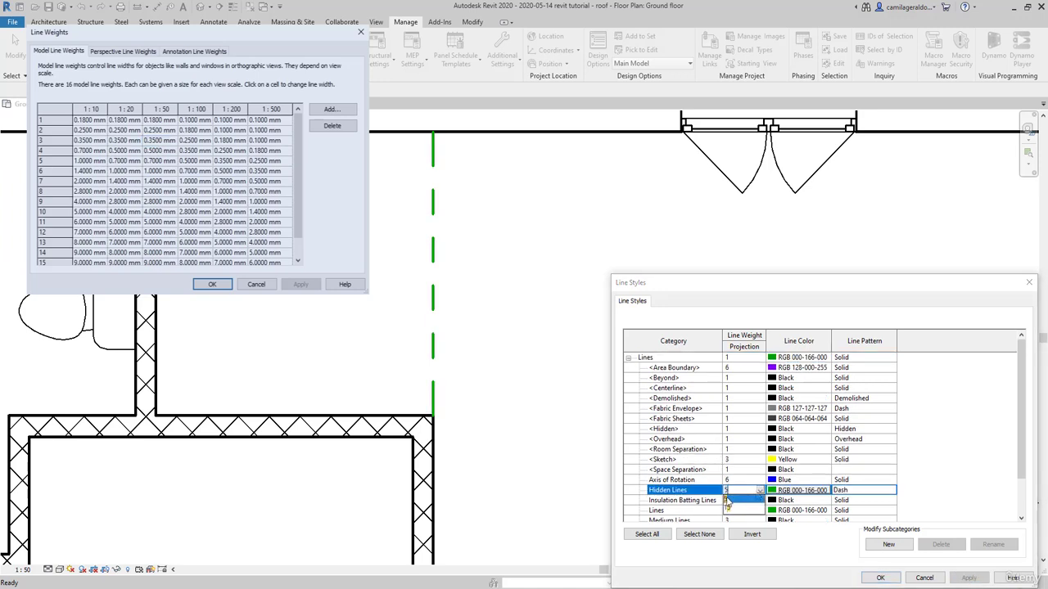
left_click(729, 499)
left_click(969, 578)
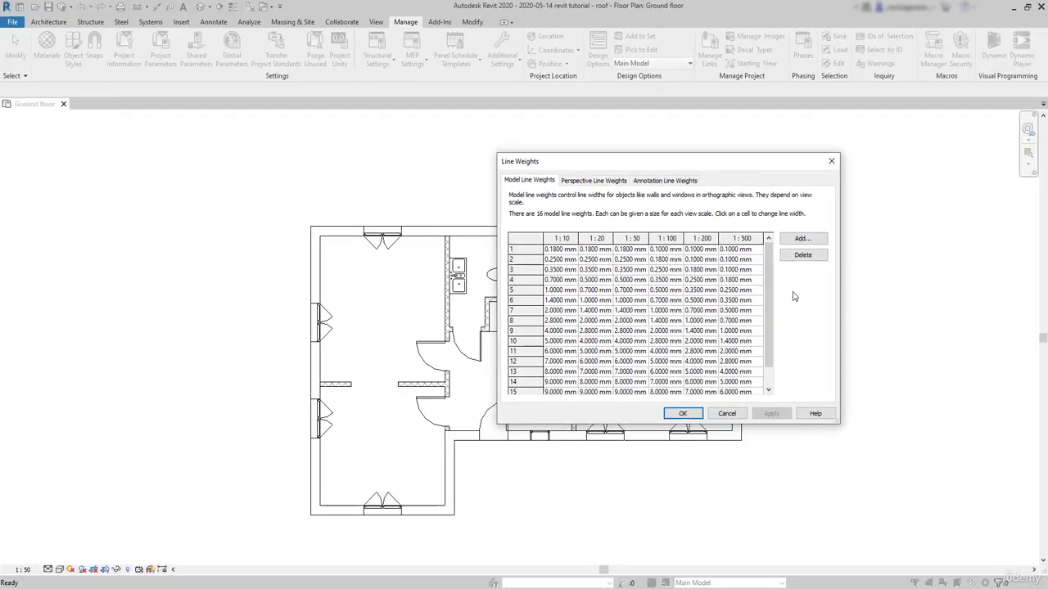
Review the model line weights table down to weight 16, comparing how the widths vary between view scales.
left_click_drag(613, 164, 532, 168)
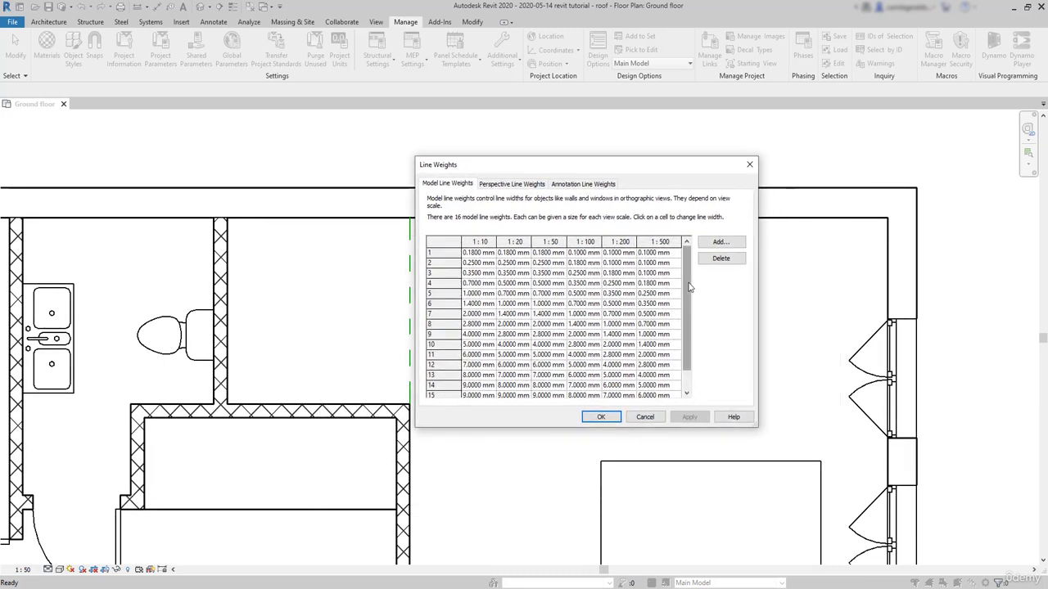
left_click_drag(688, 287, 689, 307)
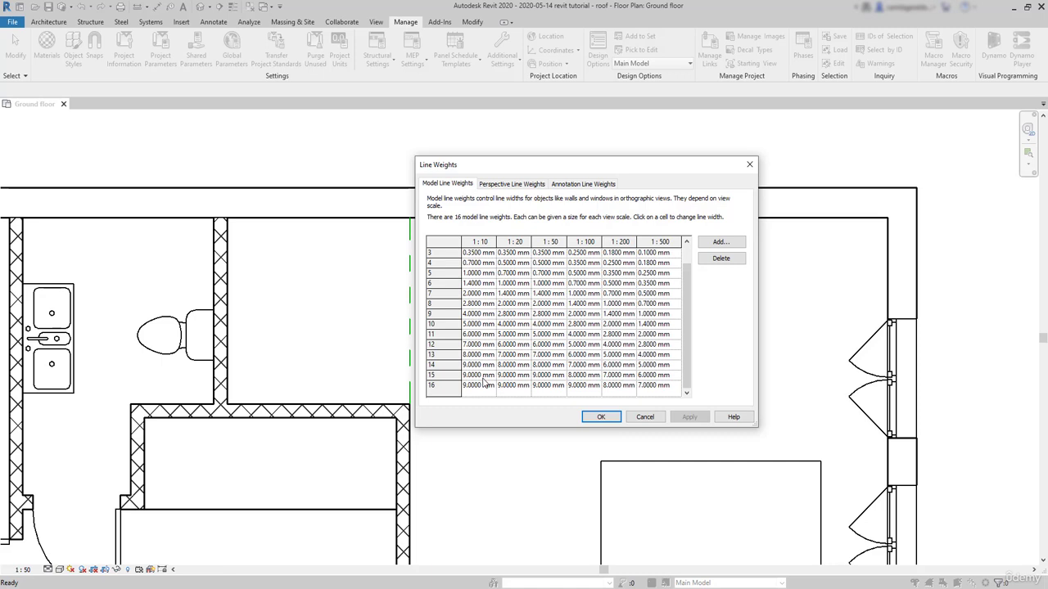
left_click_drag(688, 373, 686, 350)
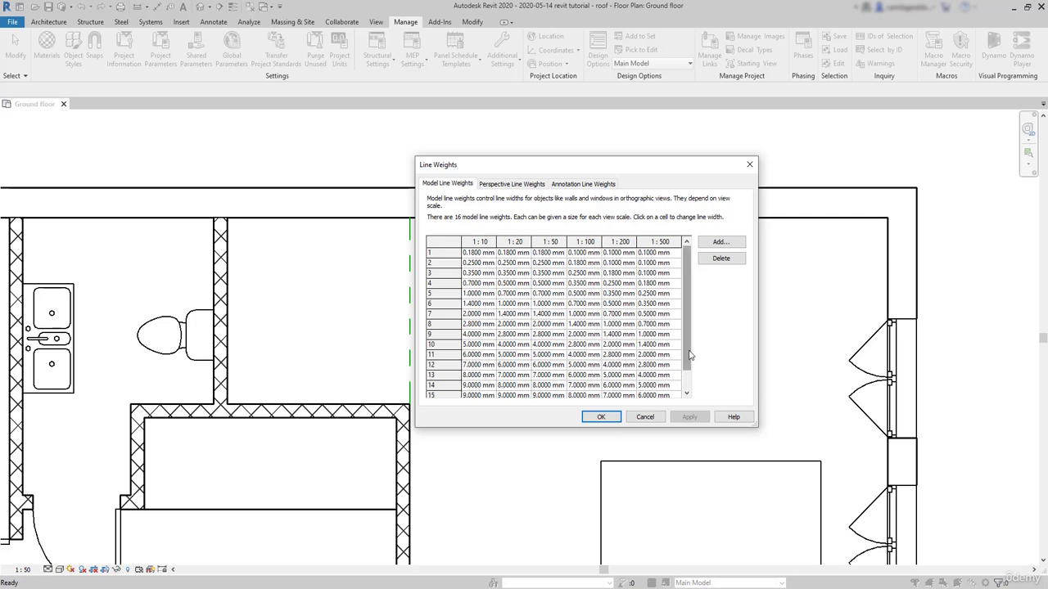
left_click_drag(690, 359, 686, 383)
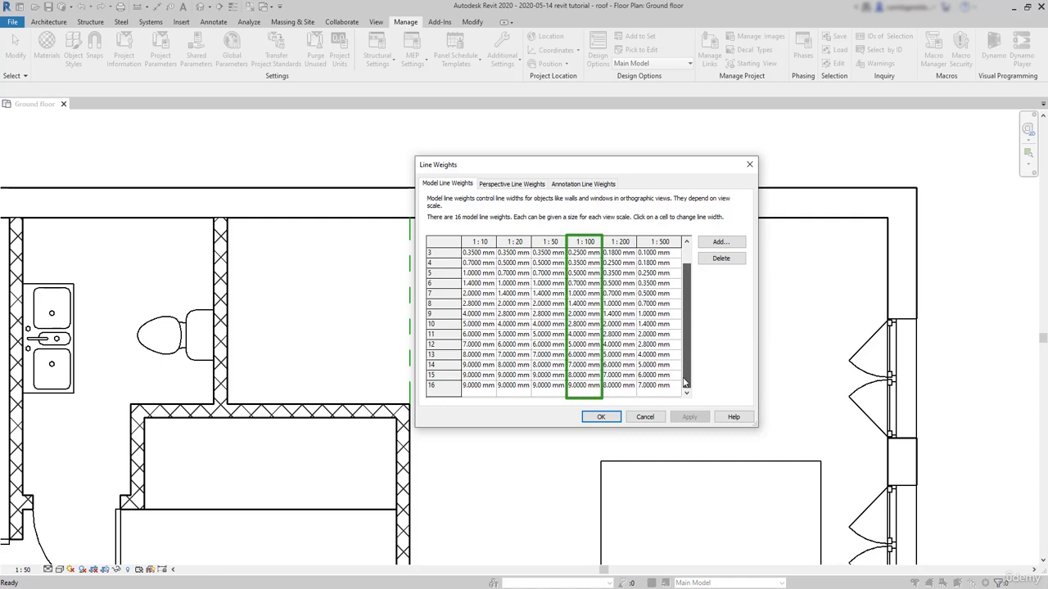
left_click_drag(686, 384, 690, 360)
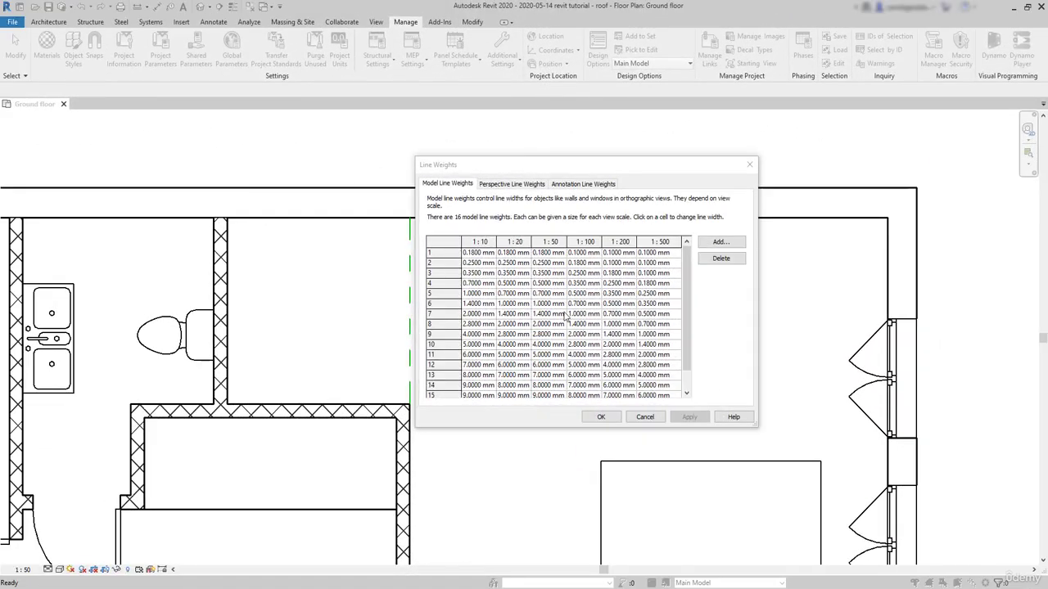
Try a 0.6 mm width for model line weight 4 at 1:50 scale and restore it to 0.5 mm.
left_click(542, 284)
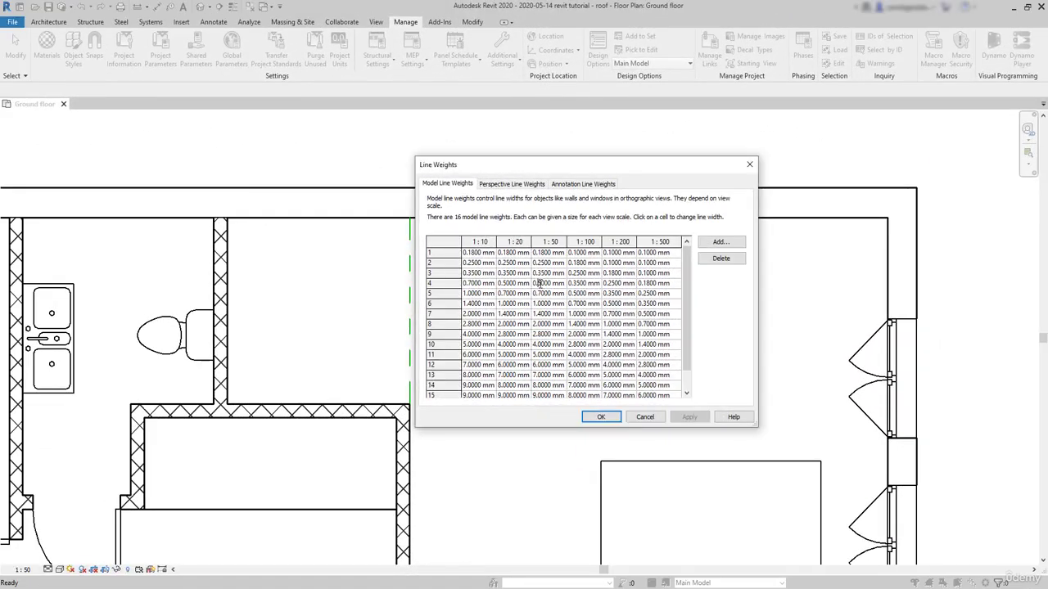
key("BackSpace")
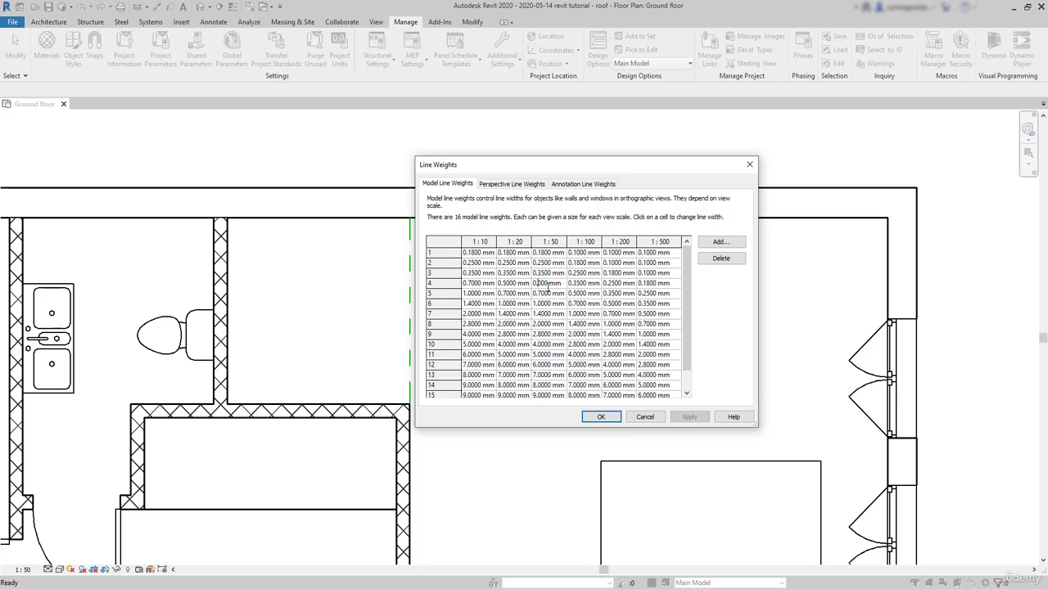
type("6")
left_click(547, 295)
key("BackSpace")
type("5")
Add a 1:1000 view scale to the model line weights and review its widths.
left_click(720, 243)
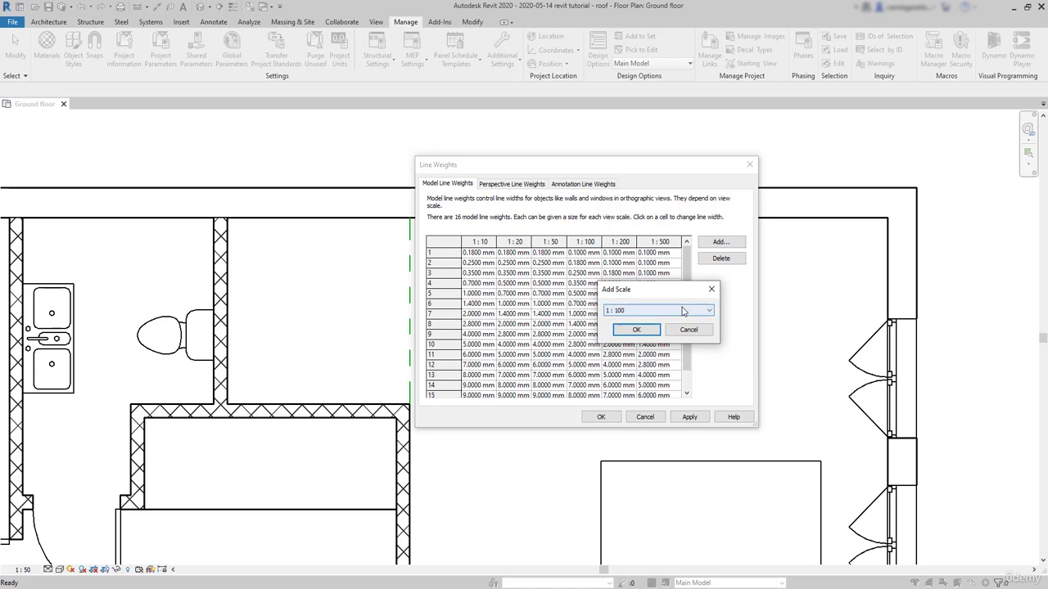
left_click(684, 311)
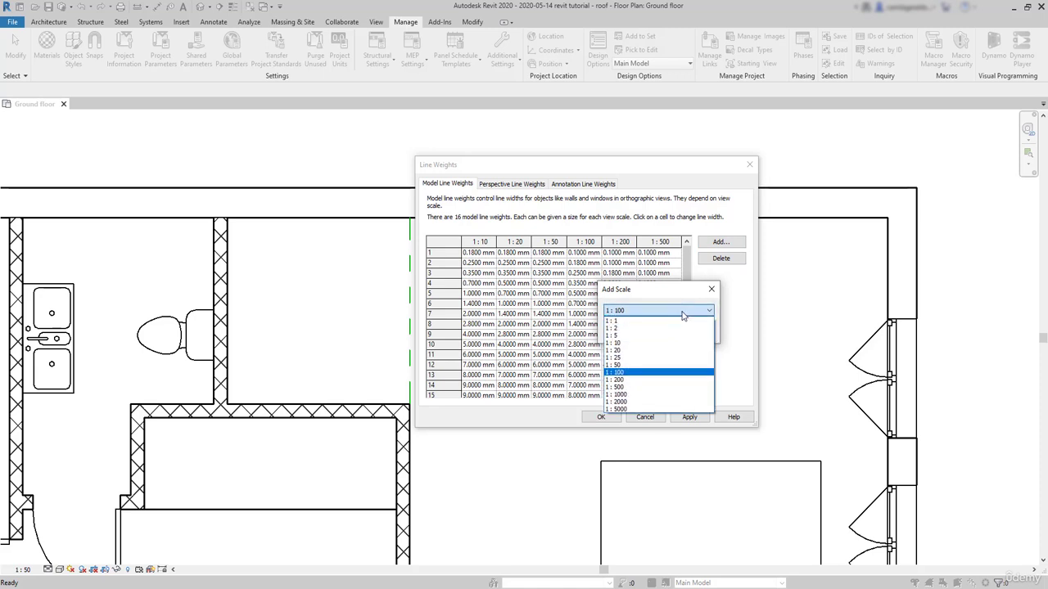
left_click(645, 396)
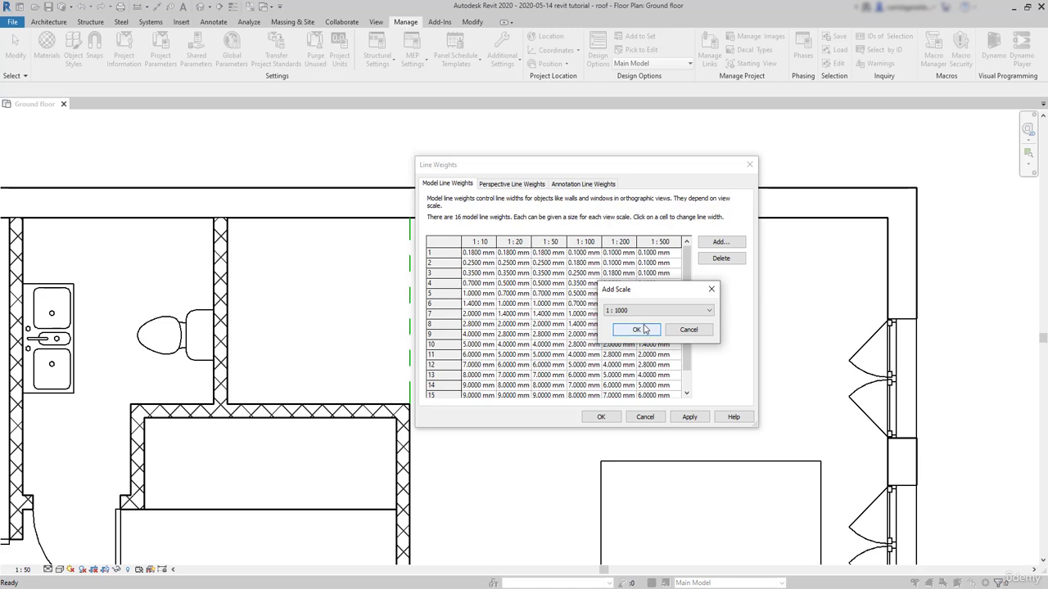
left_click(636, 329)
left_click_drag(607, 394, 632, 396)
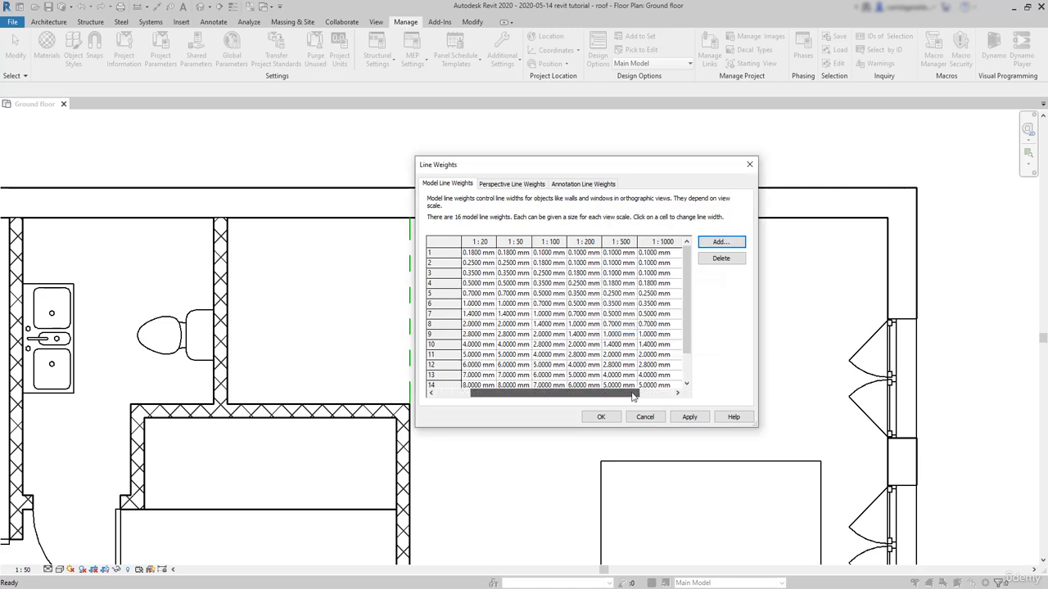
left_click_drag(686, 307, 686, 318)
Add a 1:25 view scale to the model line weights and review its widths down to weight 16.
left_click(718, 242)
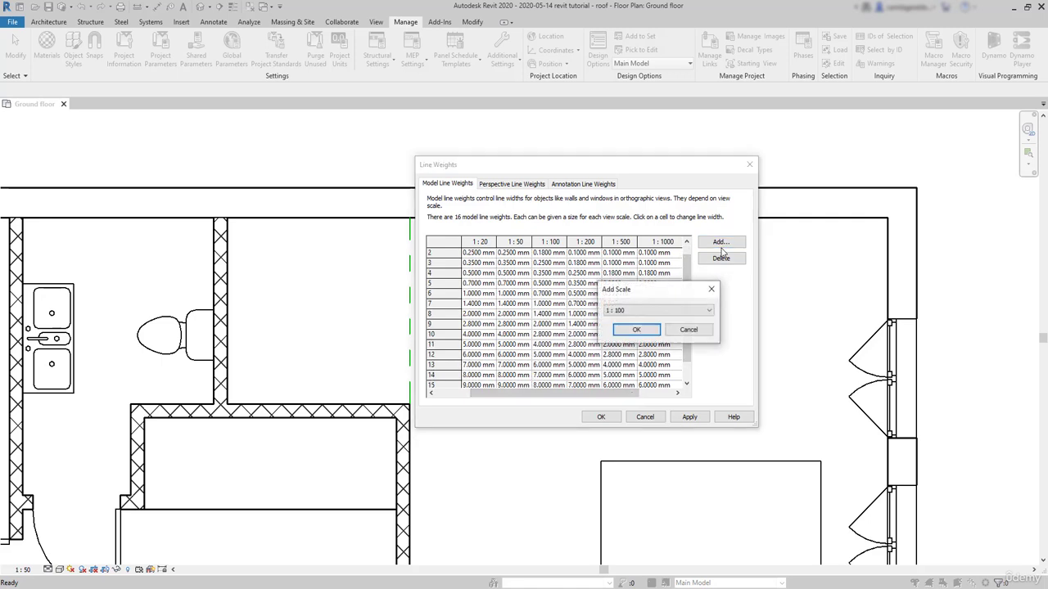
left_click(689, 312)
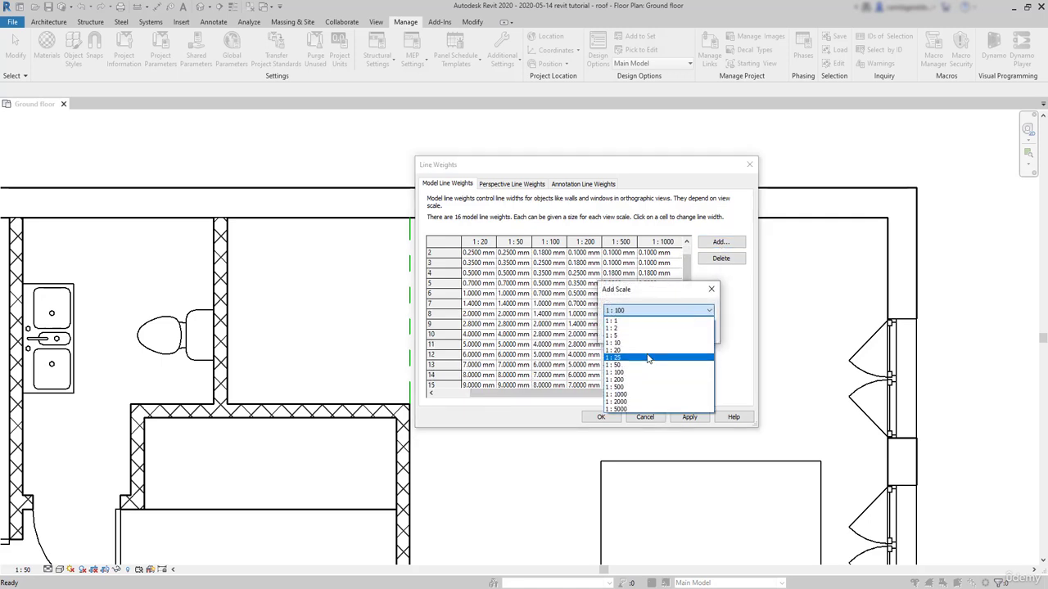
left_click(618, 358)
left_click(637, 330)
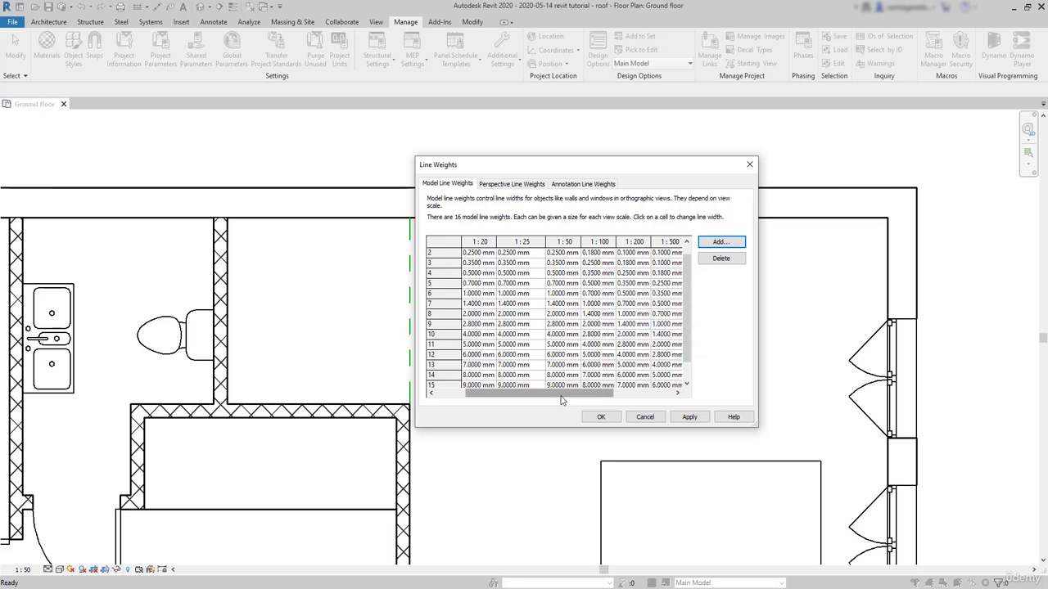
left_click_drag(561, 397, 537, 399)
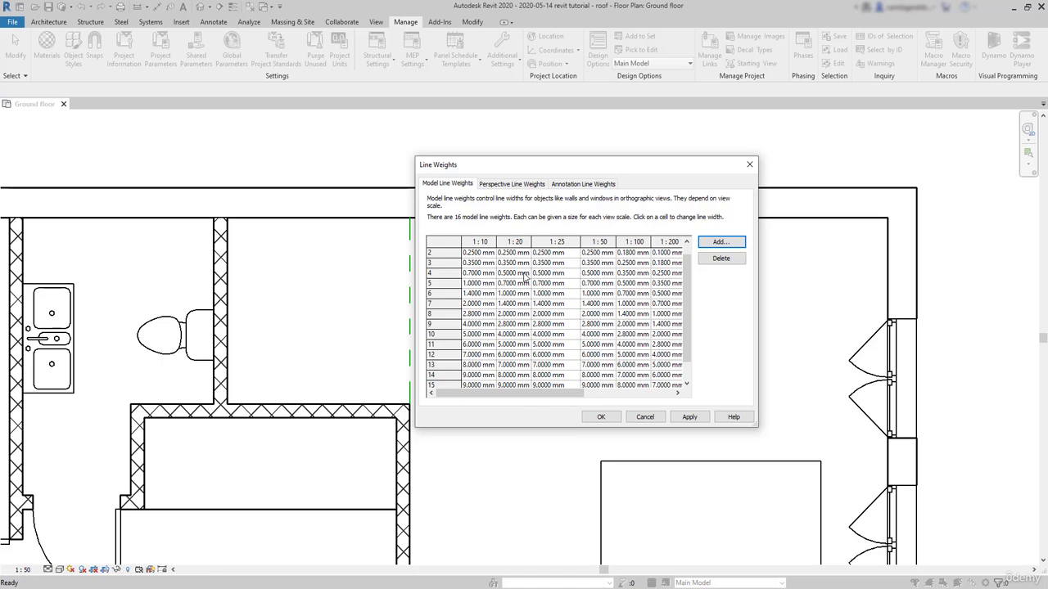
scroll(525, 304, "down", 1)
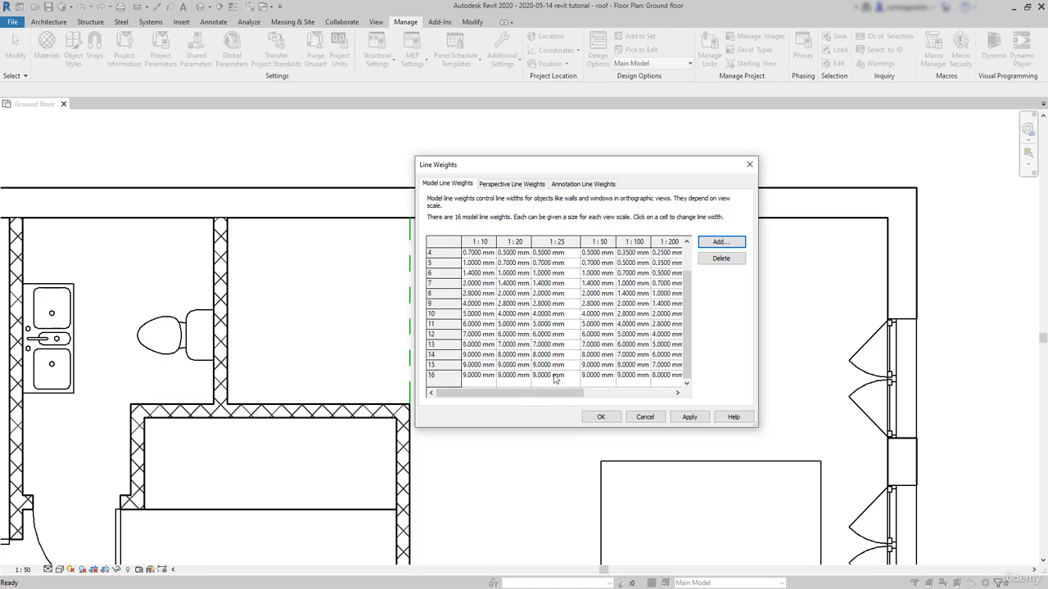
Delete the 1:25 and 1:1000 scale columns from the model line weights and confirm the settings.
left_click(571, 242)
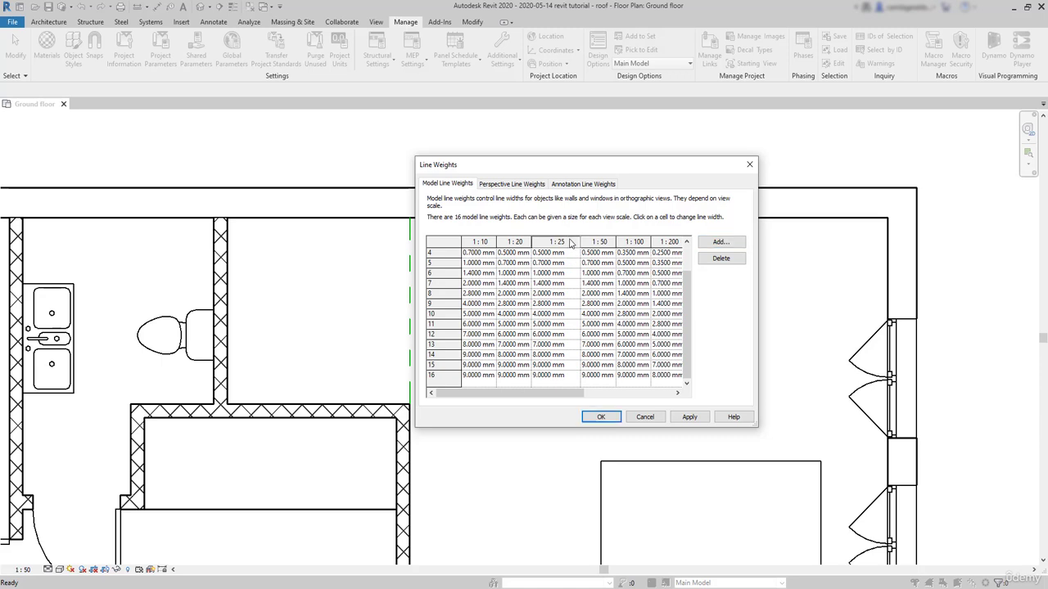
left_click(721, 260)
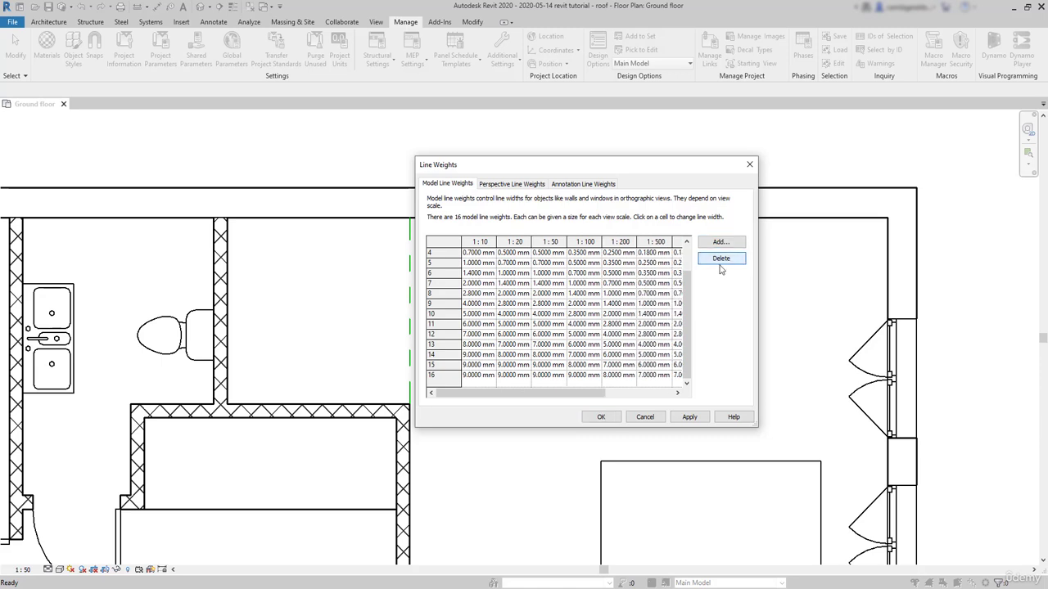
left_click(679, 246)
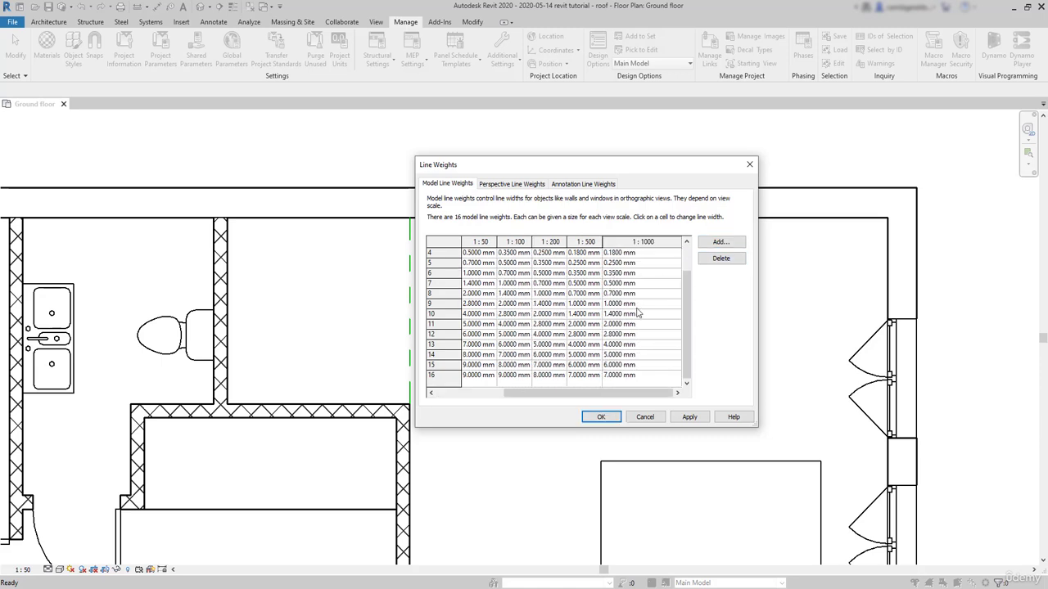
left_click(721, 260)
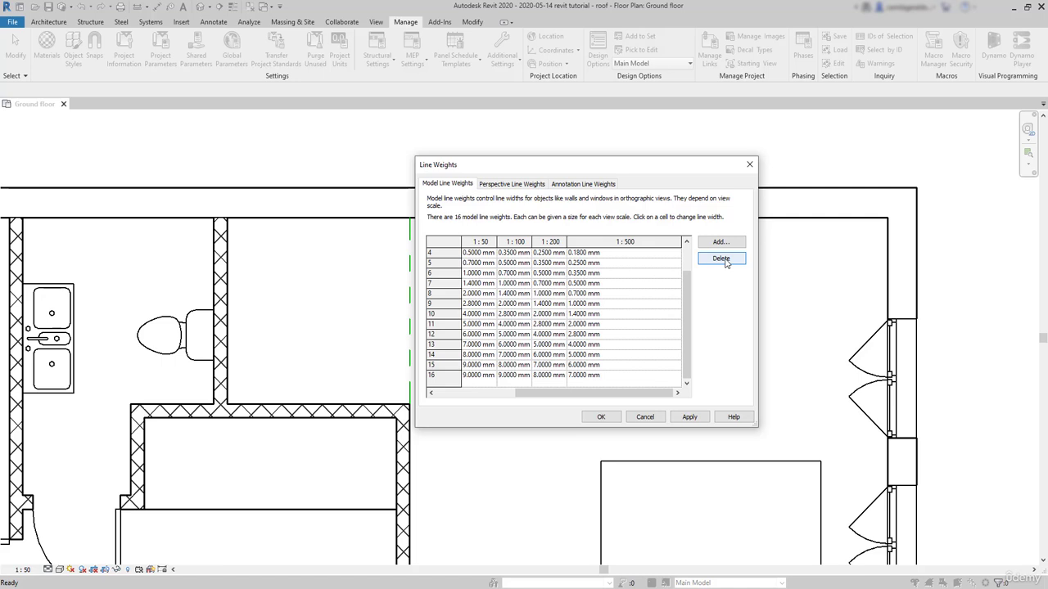
left_click(599, 417)
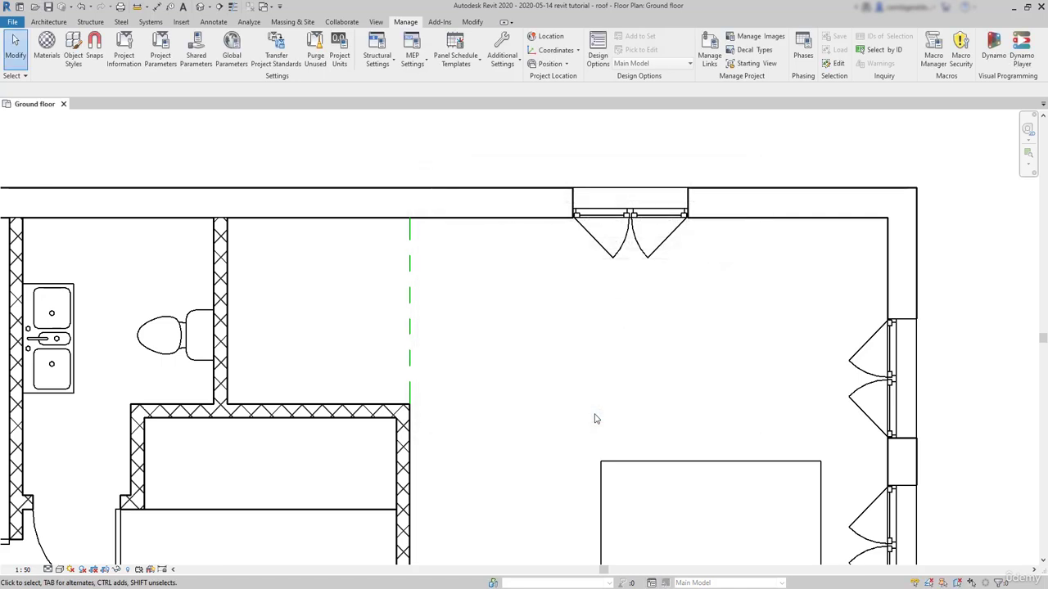